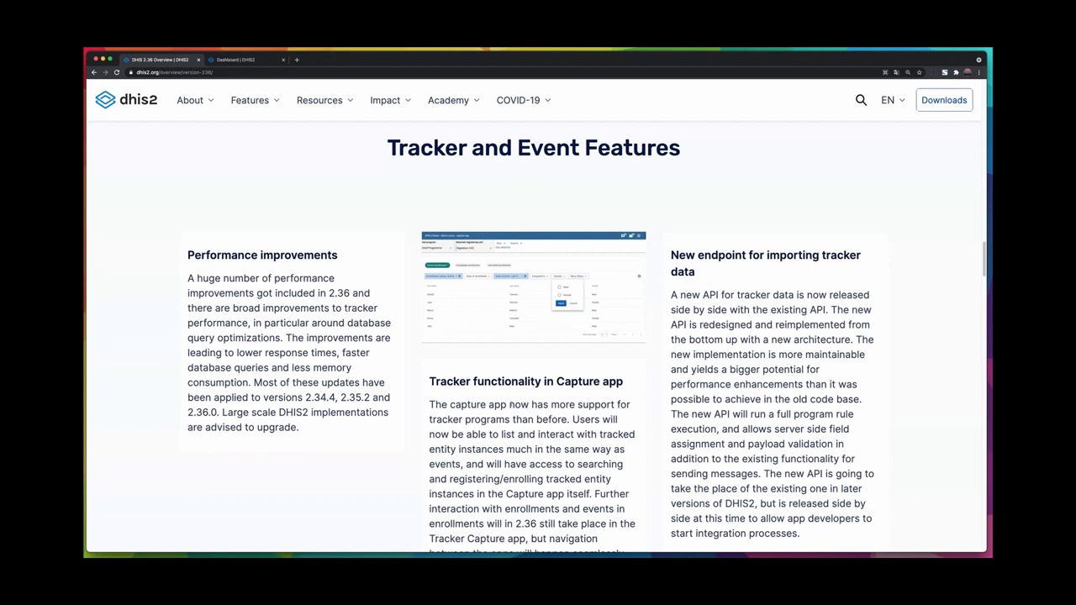
# Scroll through the dhis2.org 2.36 Tracker and Event Features notes, including Tracker functionality in Capture app
pyautogui.scroll(-2, 531, 340)
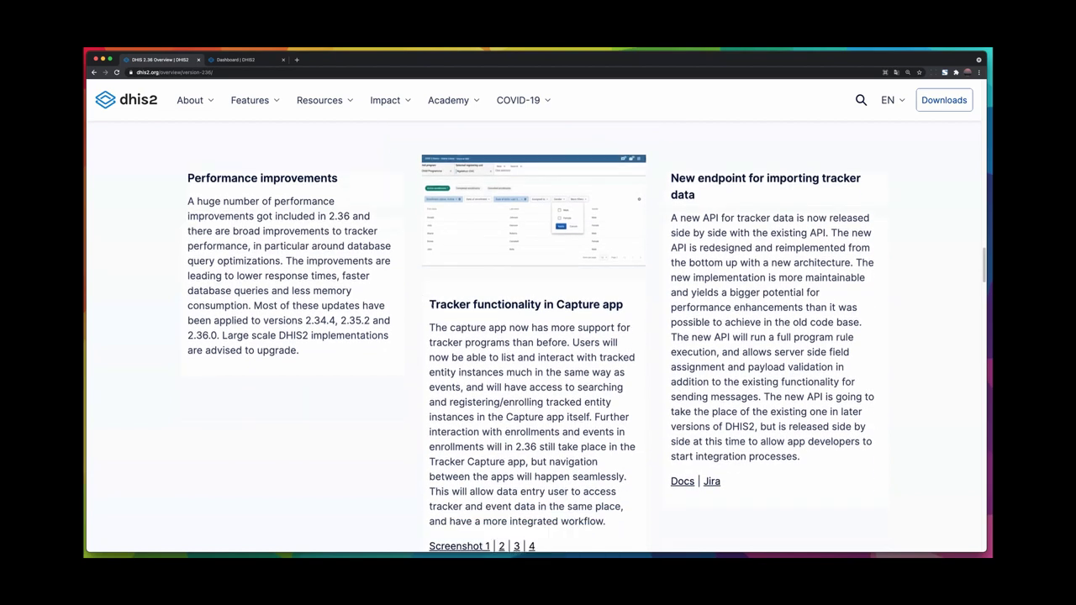
pyautogui.scroll(-1, 535, 263)
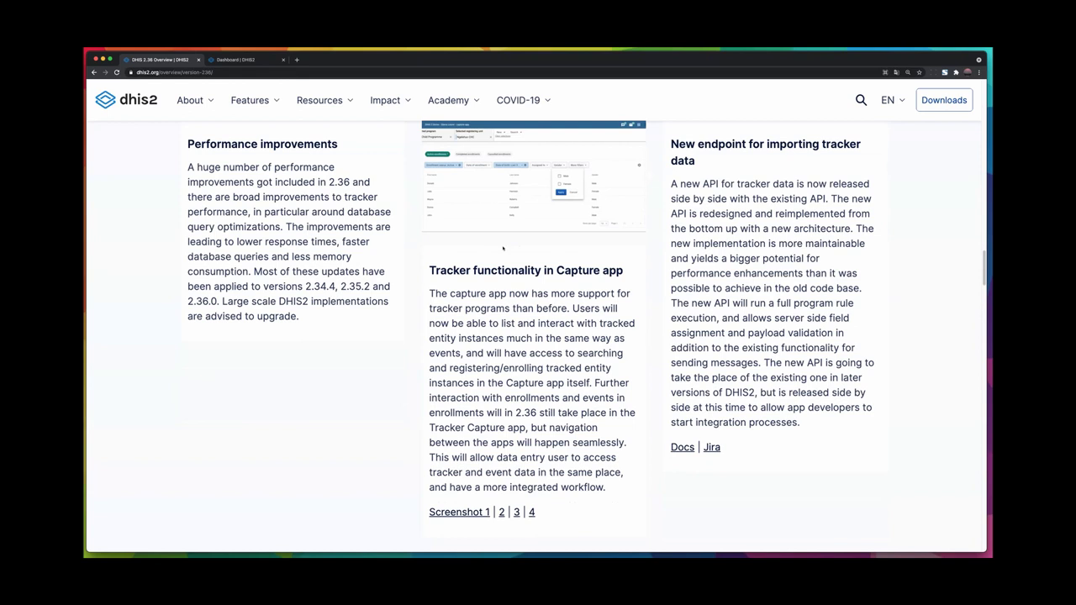
pyautogui.scroll(1, 502, 248)
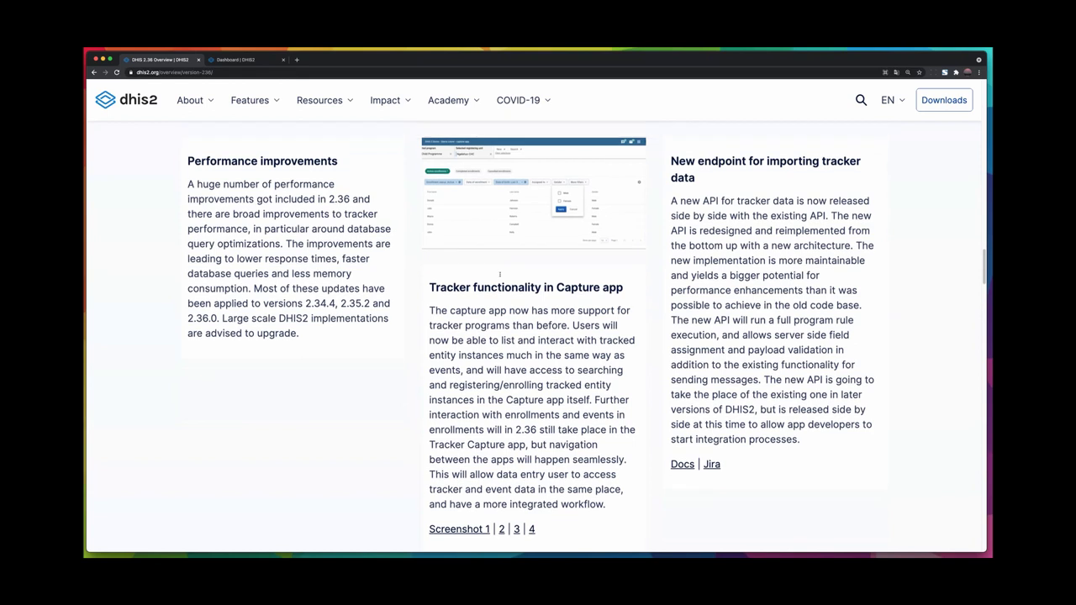
# Switch to the DHIS2 dashboard tab and launch the Capture app from the apps menu
pyautogui.click(241, 61)
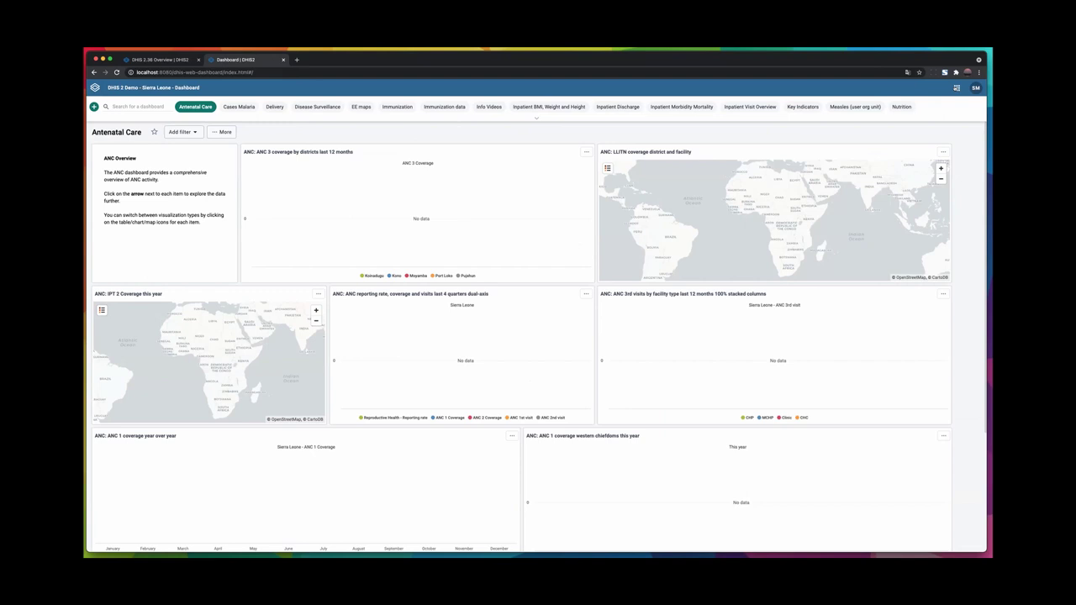
pyautogui.click(956, 87)
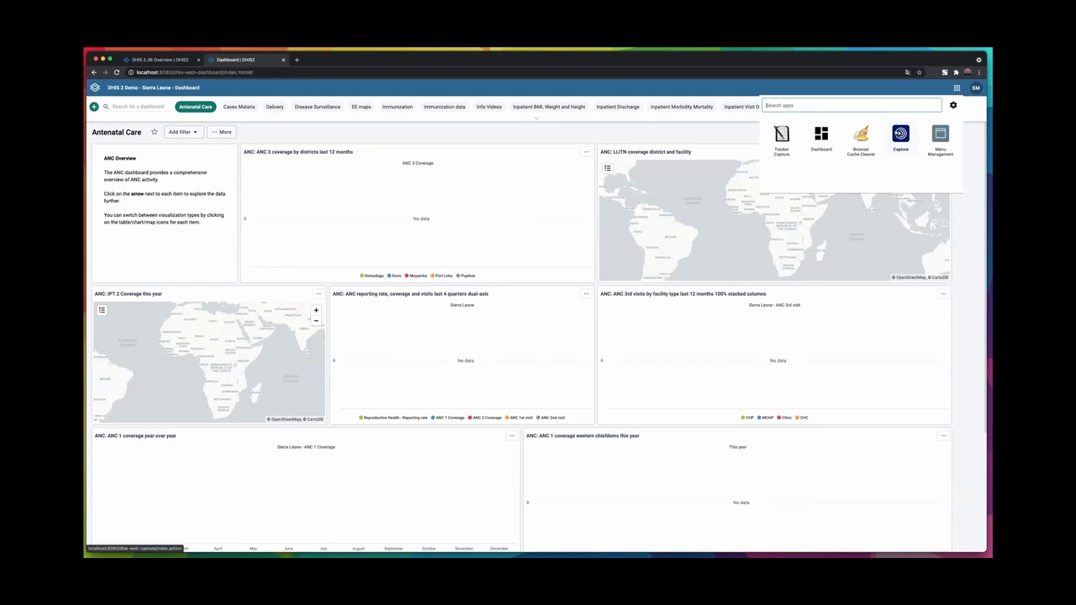
pyautogui.click(901, 139)
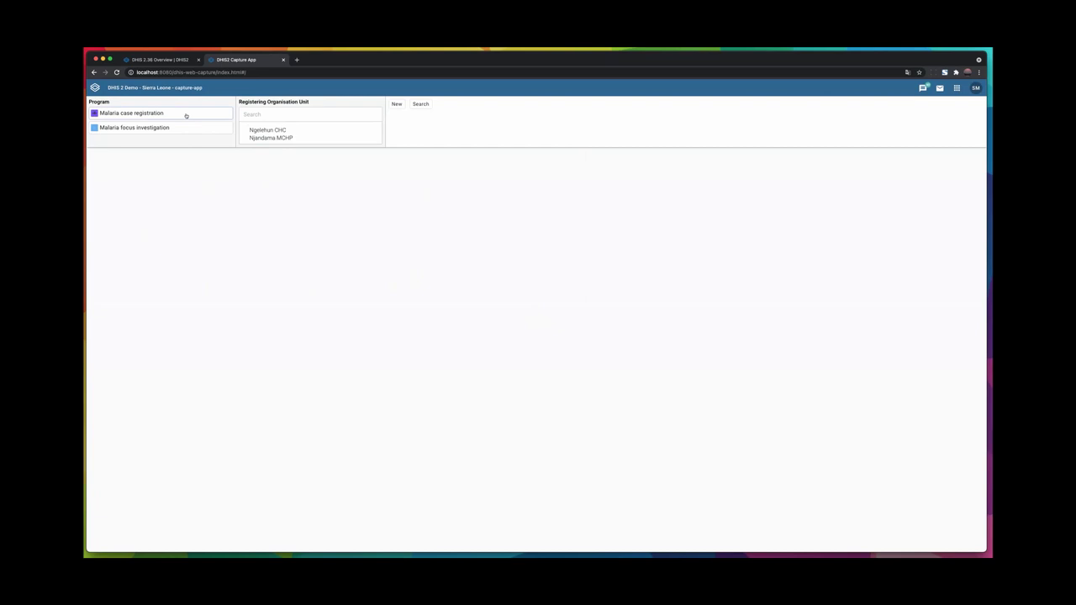
# Pick Ngelehun CHC as registering unit, view Malaria case registration, then clear that program
pyautogui.click(265, 131)
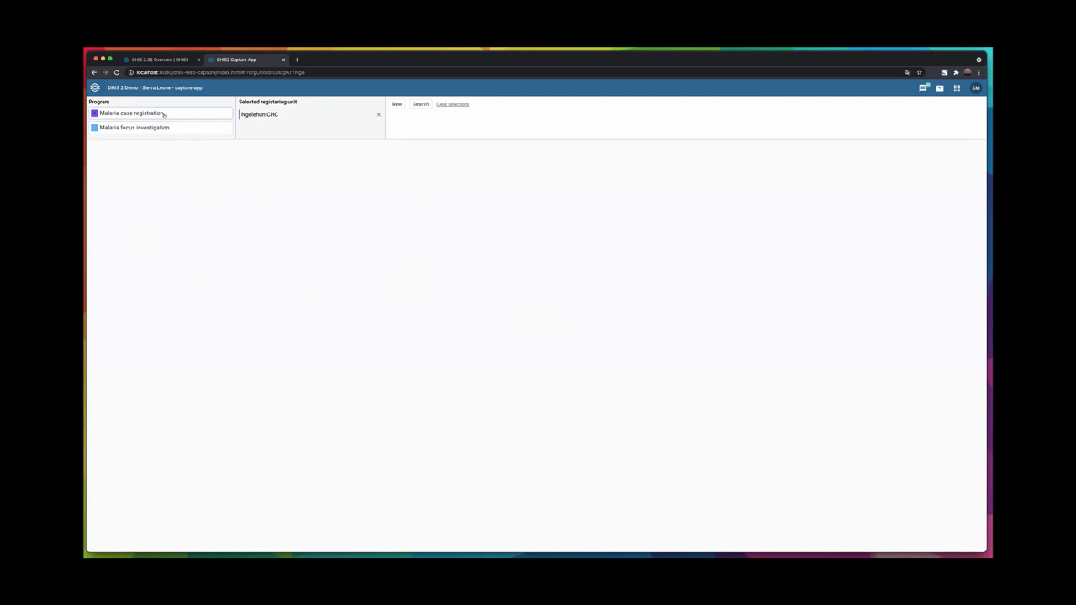
pyautogui.click(164, 114)
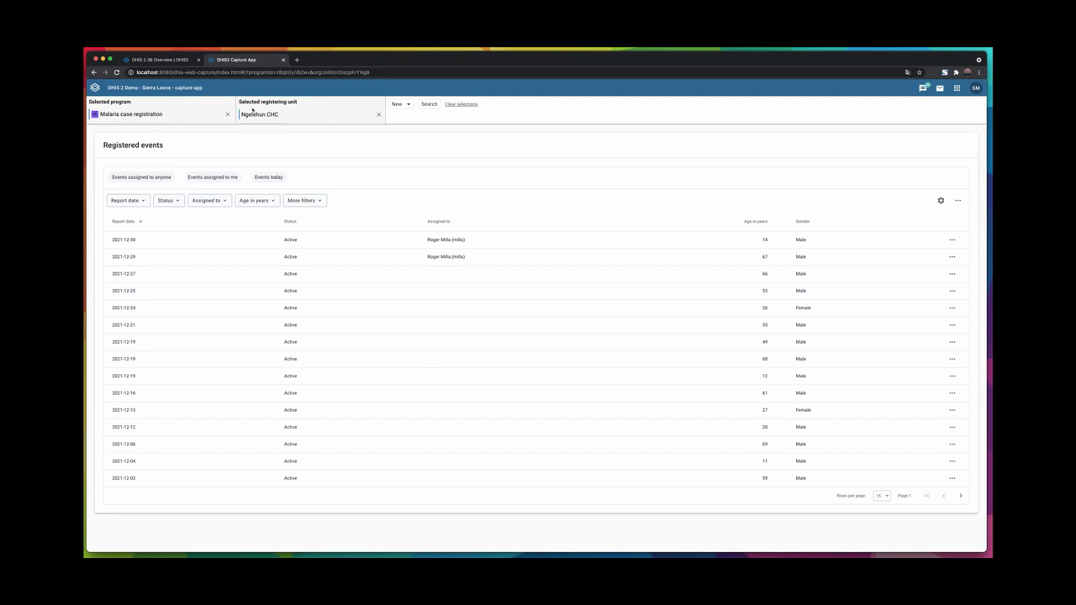
pyautogui.click(226, 116)
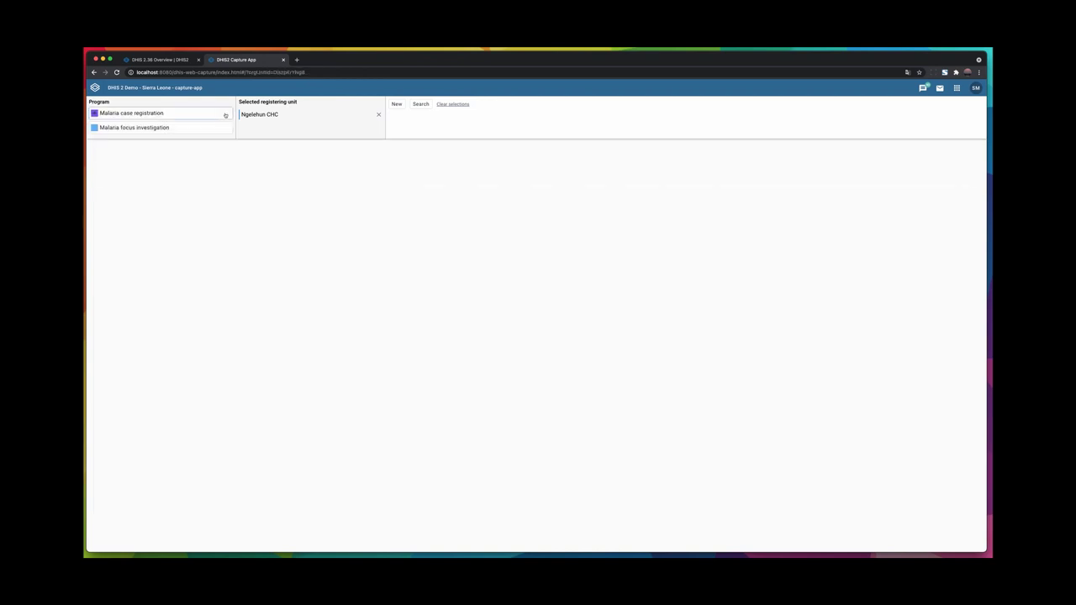
# Select Malaria focus investigation and filter Date of Focus Registration to This month
pyautogui.click(132, 127)
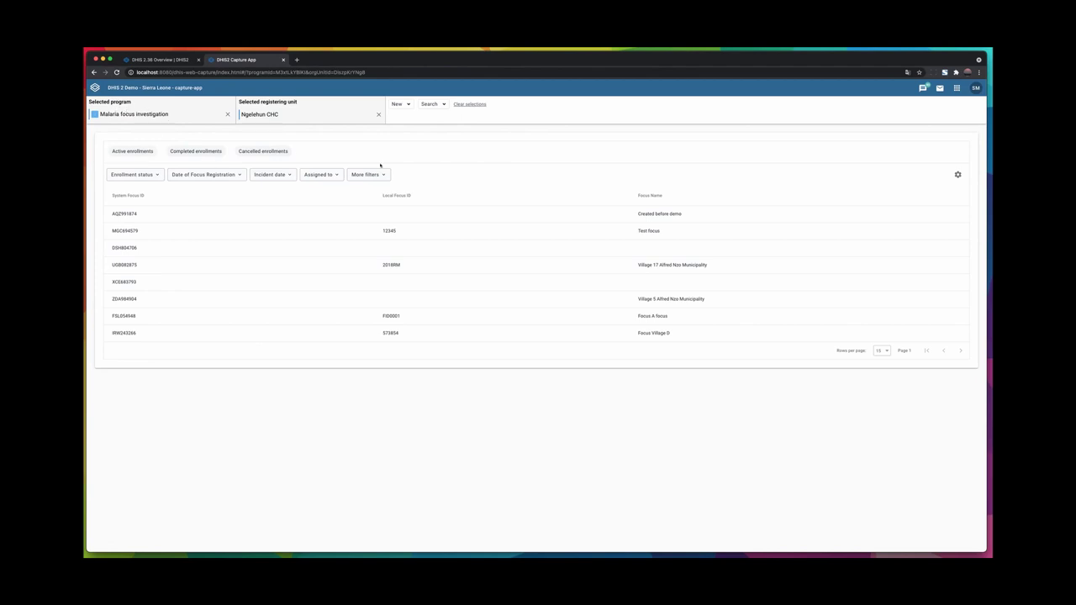
pyautogui.click(267, 176)
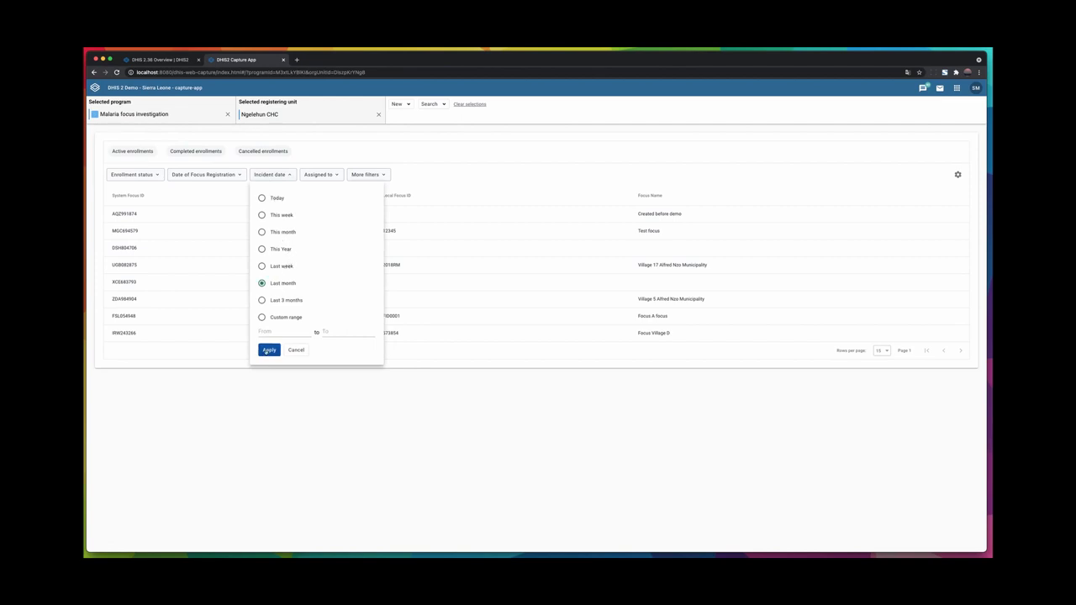
pyautogui.click(269, 349)
pyautogui.click(326, 174)
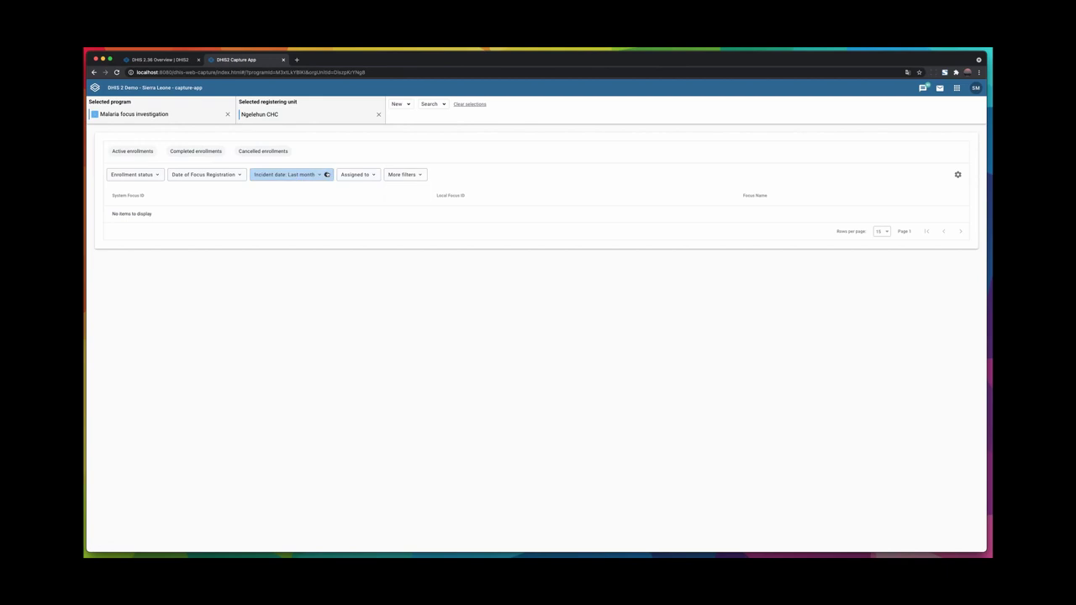
pyautogui.click(202, 174)
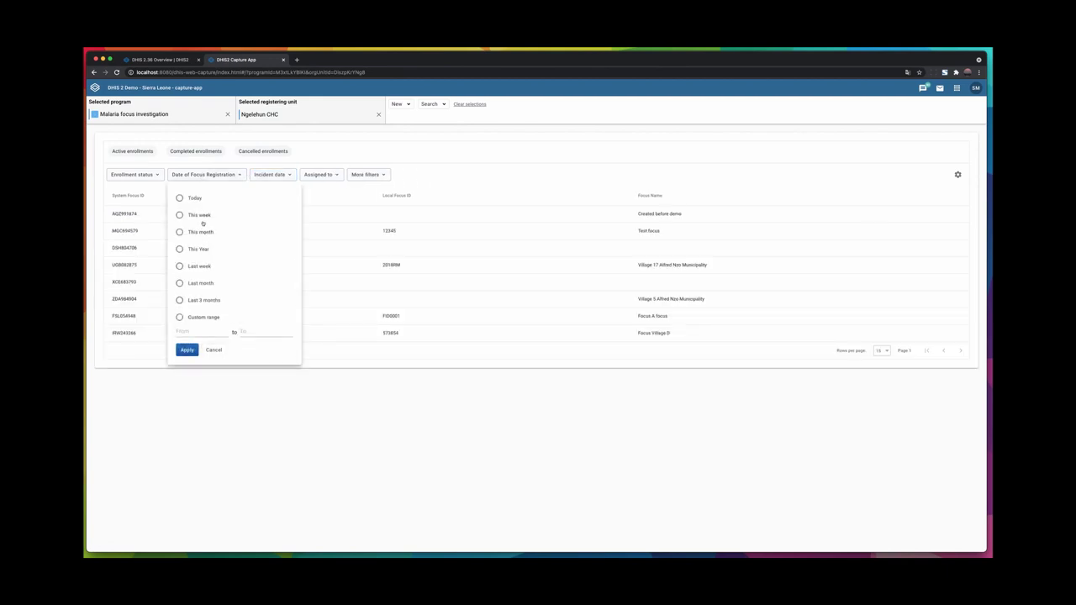
pyautogui.click(199, 233)
pyautogui.click(188, 350)
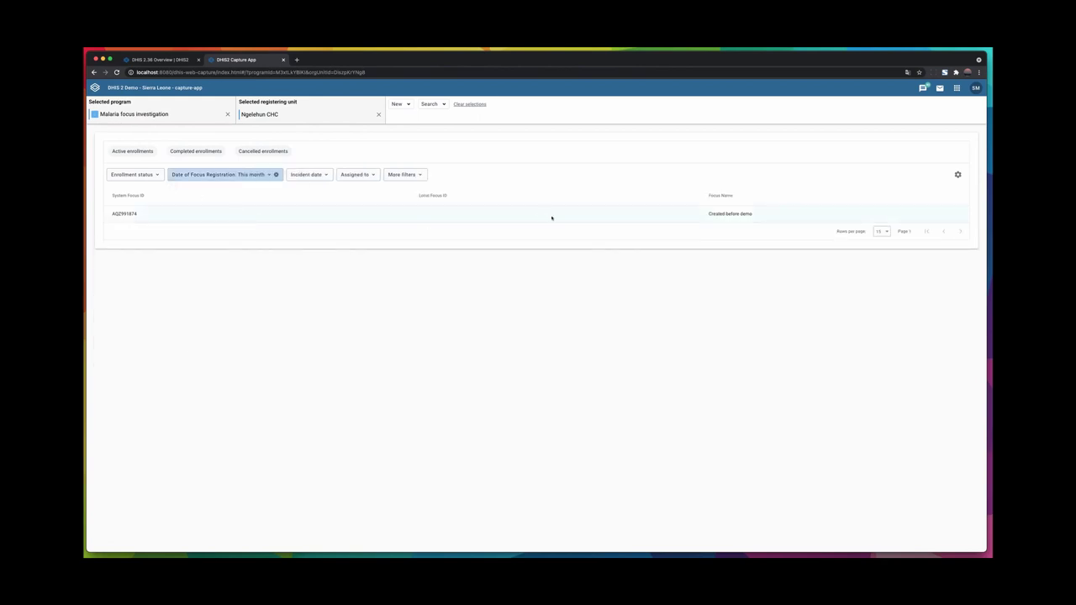
# Add a Focus Name filter containing 'before'
pyautogui.click(362, 174)
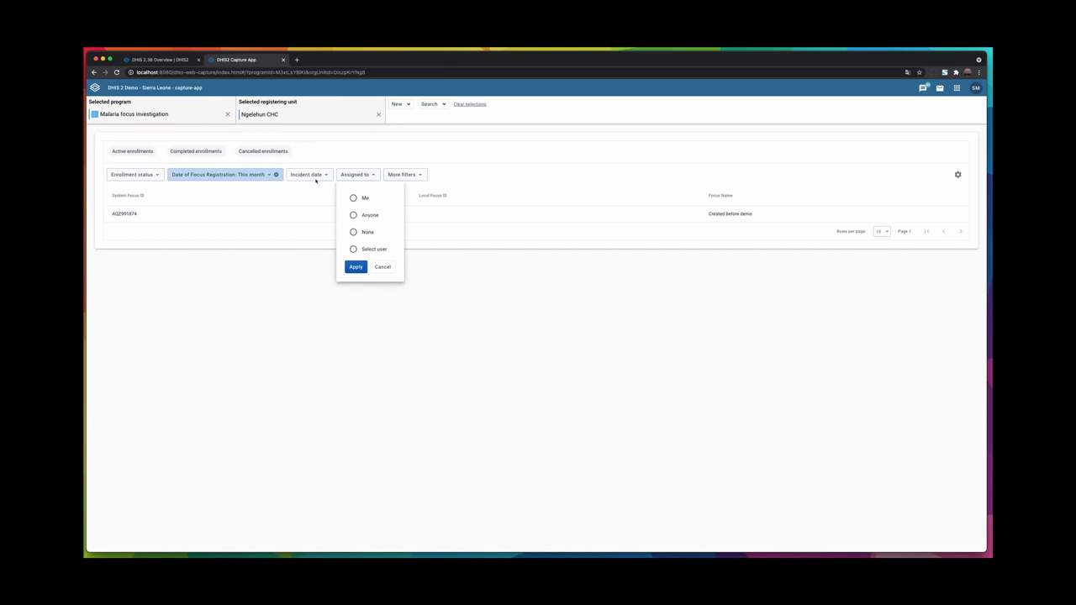
pyautogui.click(401, 174)
pyautogui.click(402, 174)
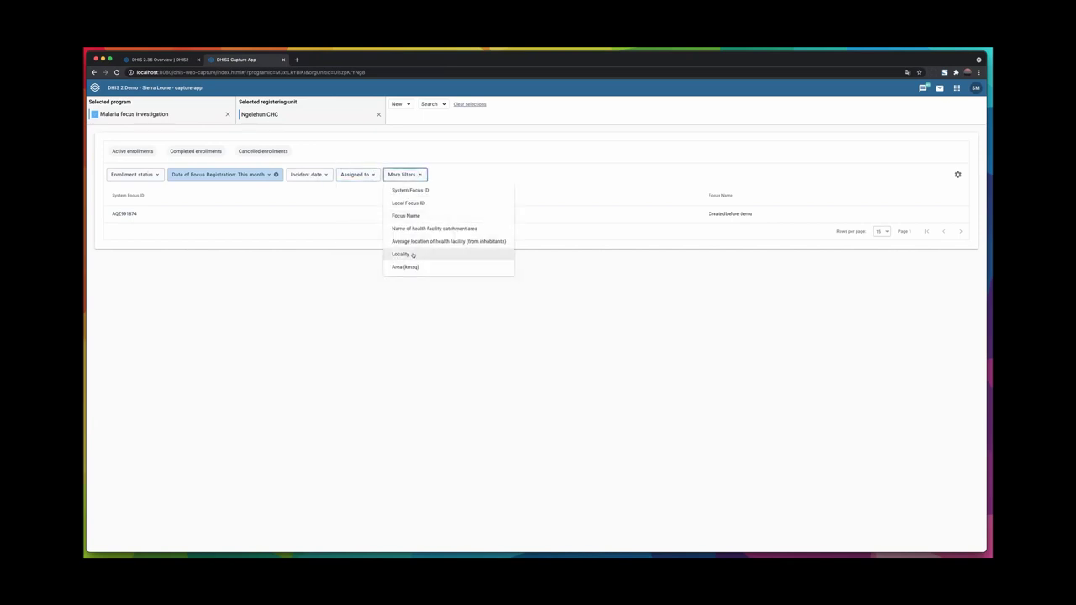
pyautogui.click(406, 216)
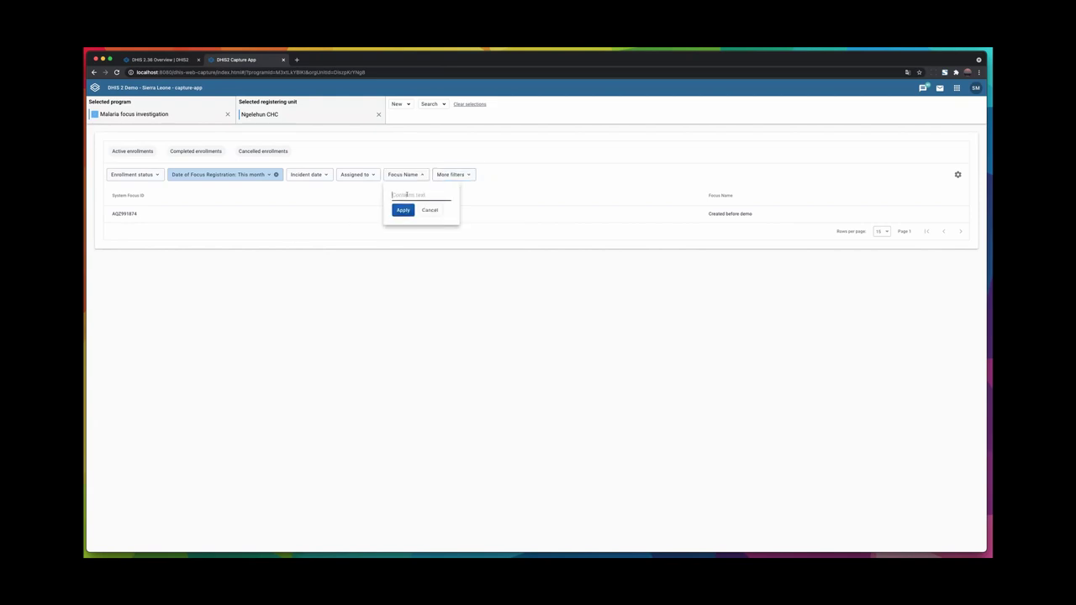
pyautogui.write('before')
pyautogui.press('Return')
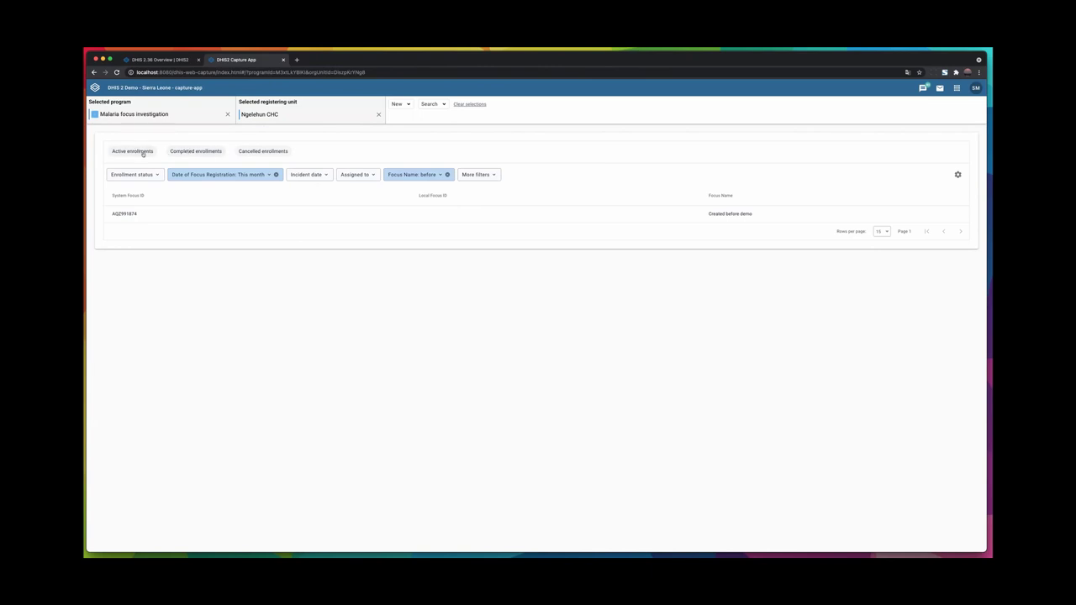
# Compare active and completed focus enrollments, return to active, and open the New menu
pyautogui.click(135, 152)
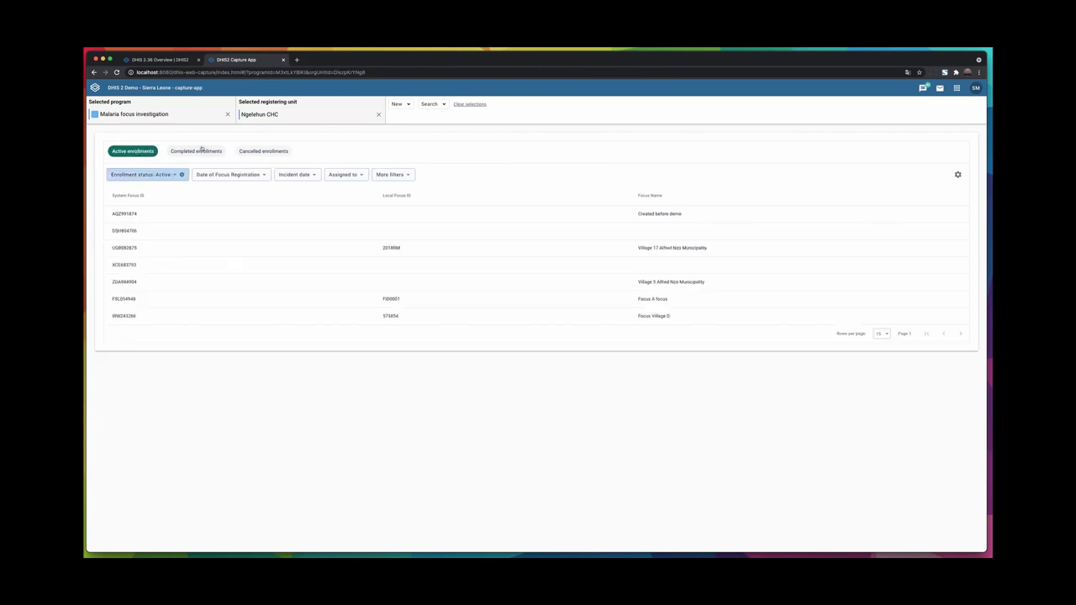
pyautogui.click(201, 151)
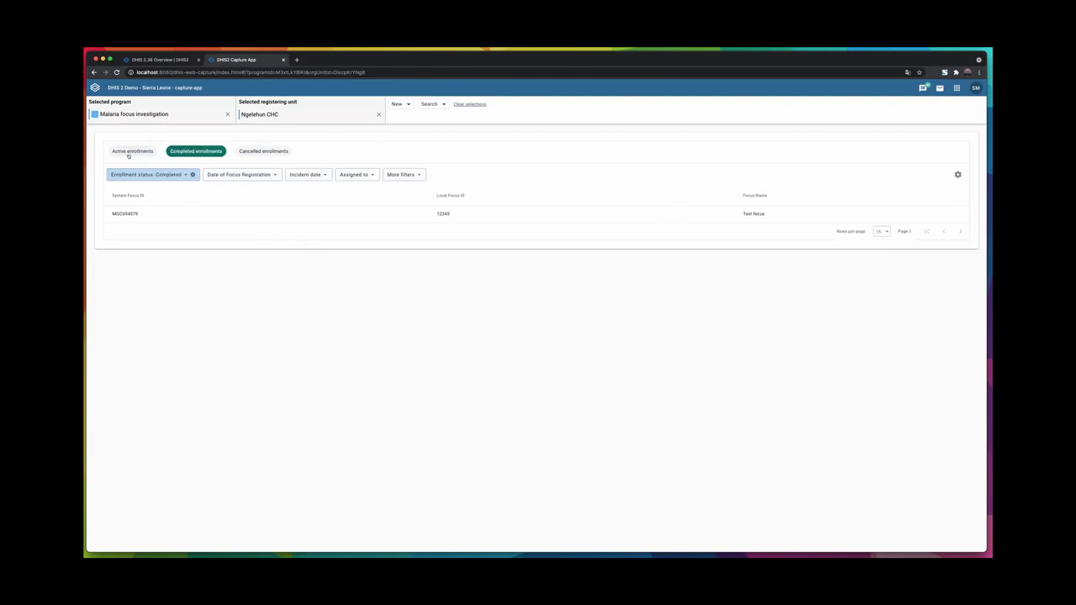
pyautogui.click(129, 152)
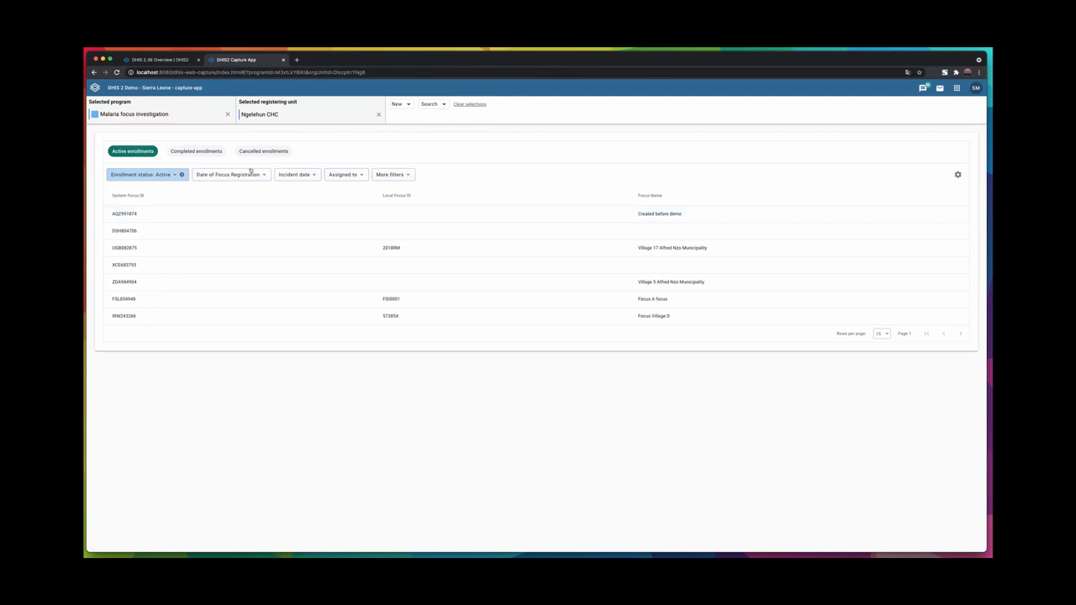
pyautogui.click(407, 105)
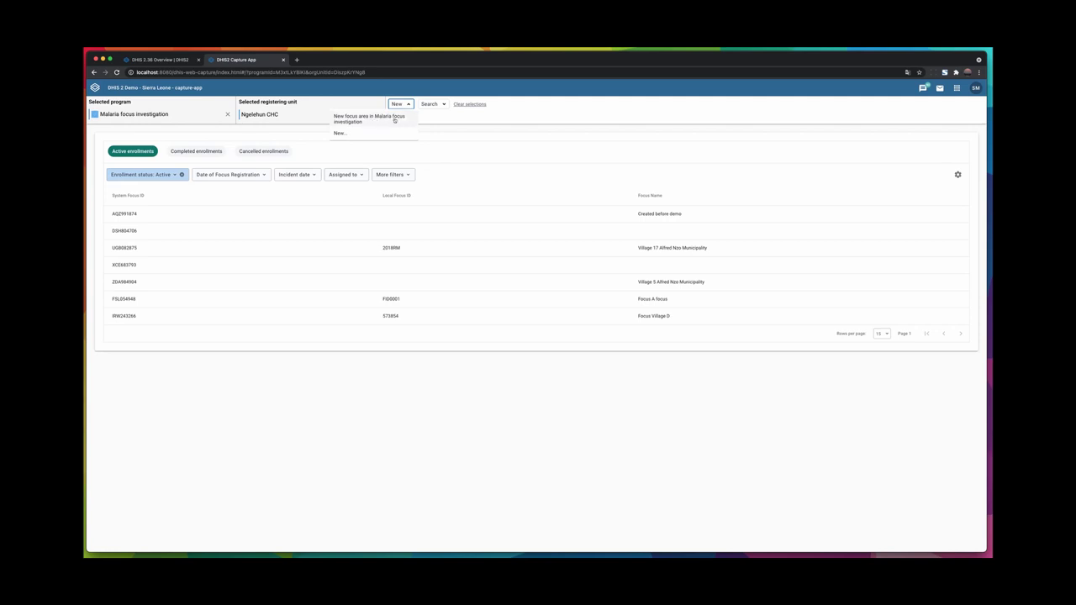
# Open the new focus area form, then clear the Malaria focus investigation program
pyautogui.click(383, 120)
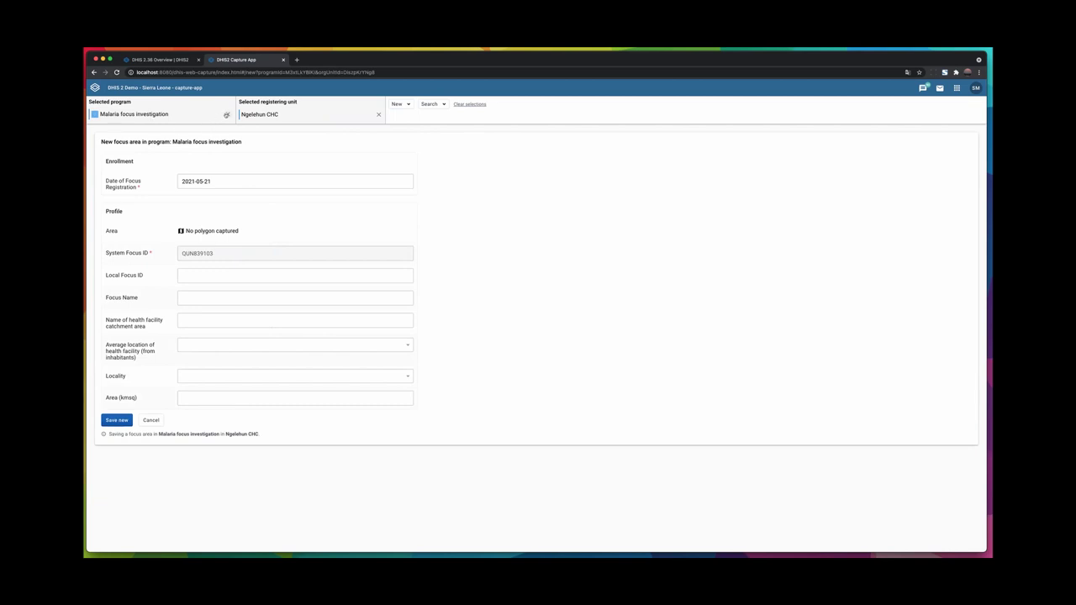
pyautogui.click(226, 114)
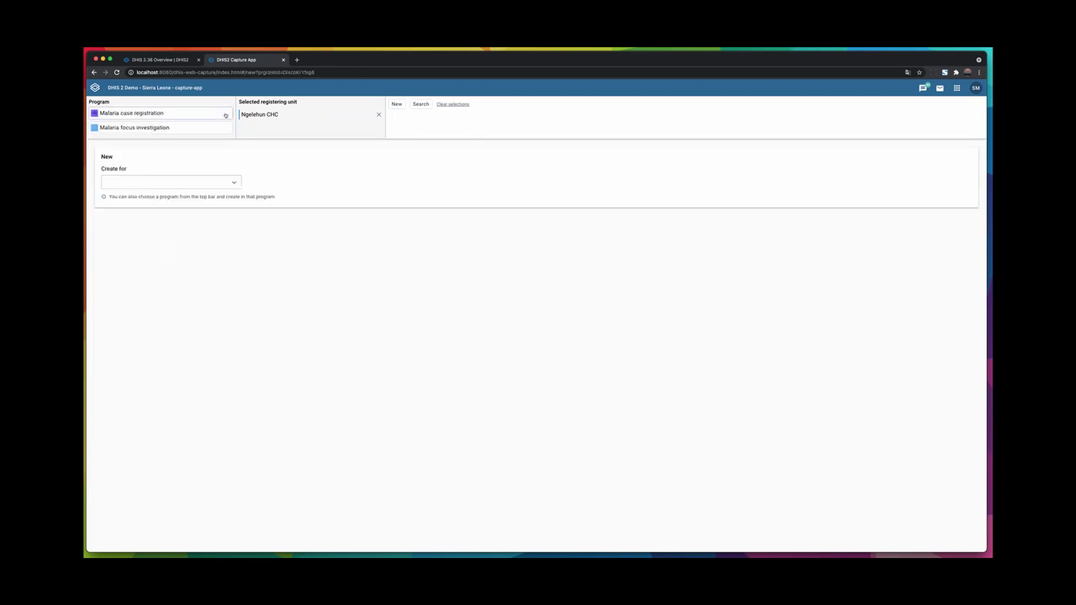
pyautogui.click(172, 113)
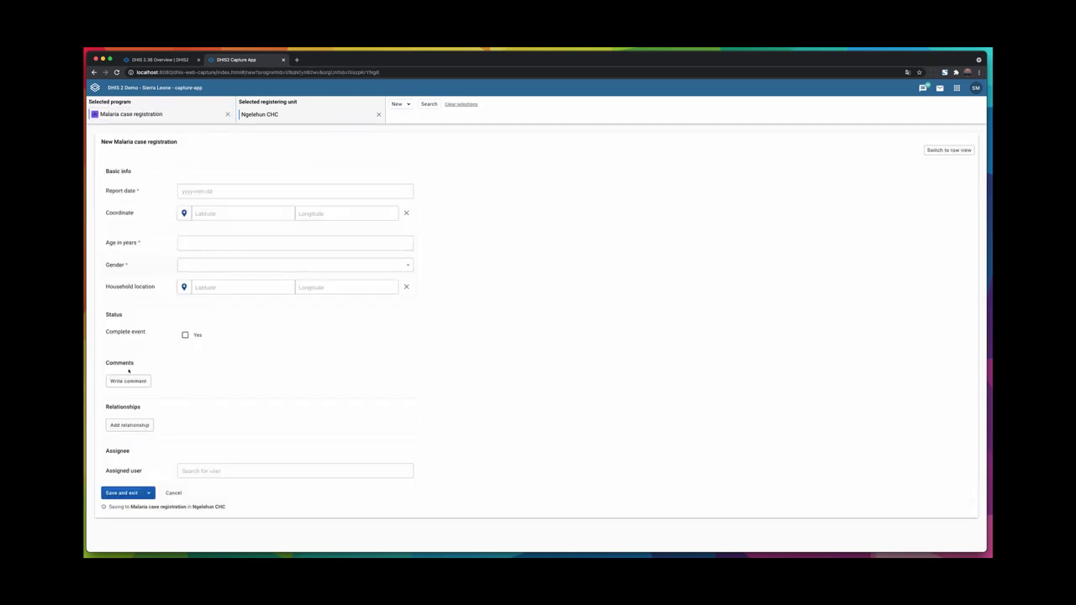
pyautogui.click(205, 240)
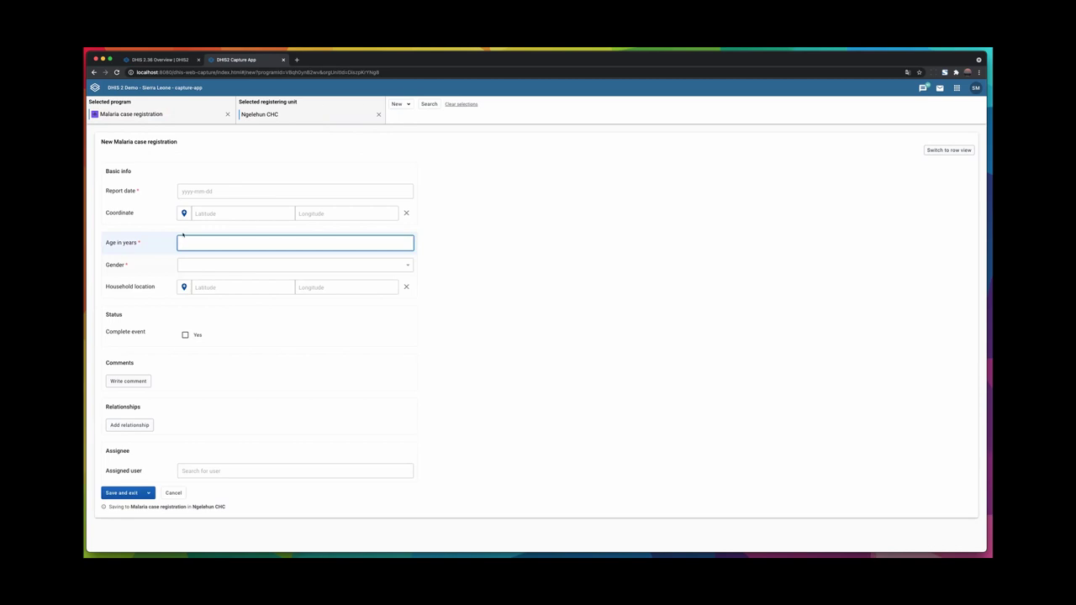
pyautogui.click(378, 113)
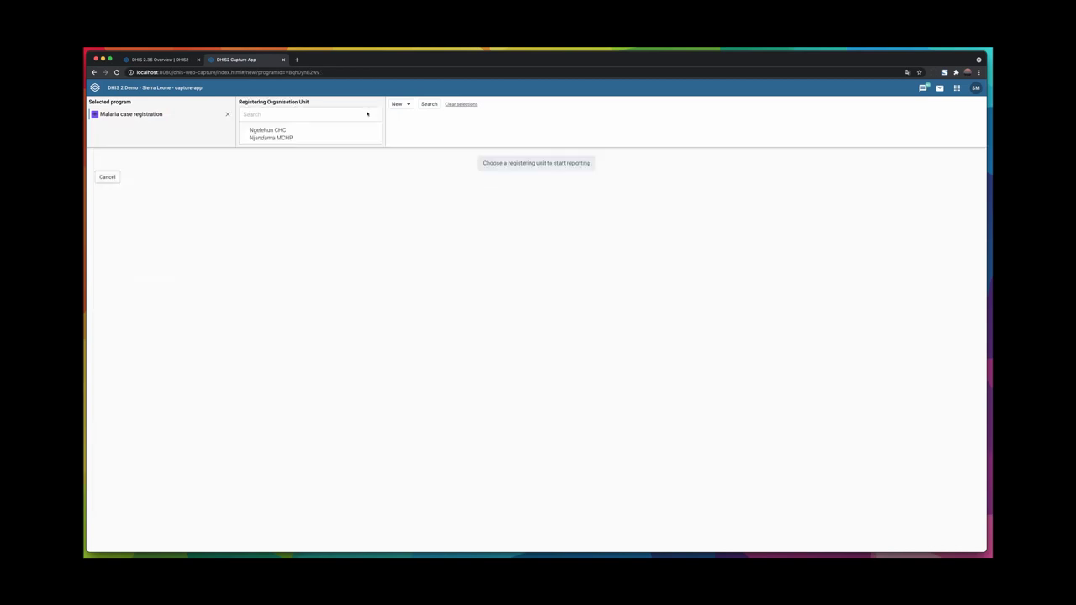
pyautogui.click(272, 137)
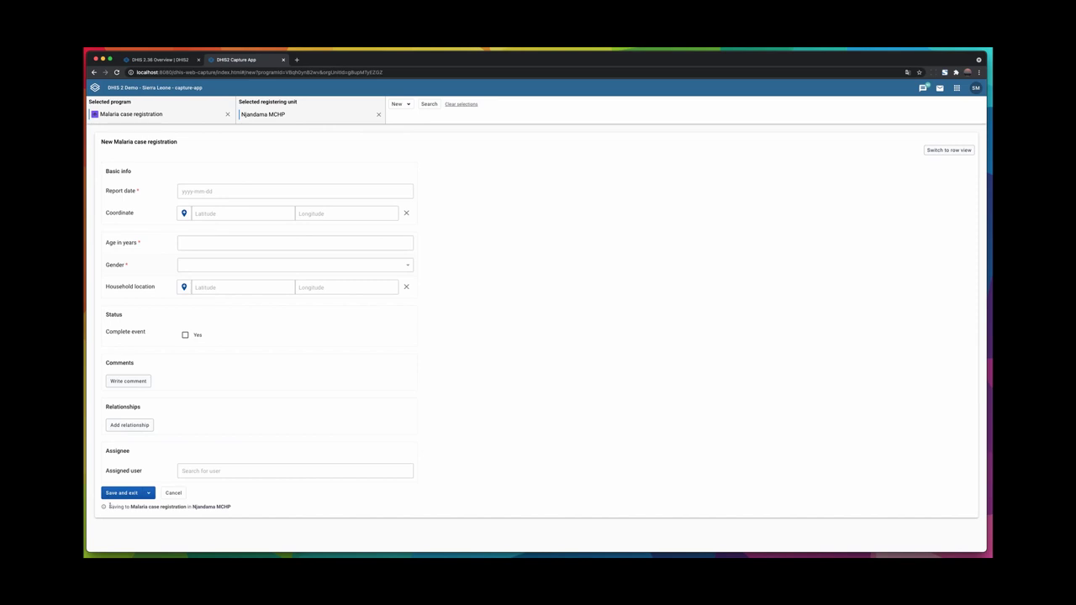
pyautogui.moveTo(109, 506); pyautogui.dragTo(229, 507)
pyautogui.click(249, 510)
pyautogui.press('super+equal')
pyautogui.press('super+equal')
pyautogui.press('super+equal')
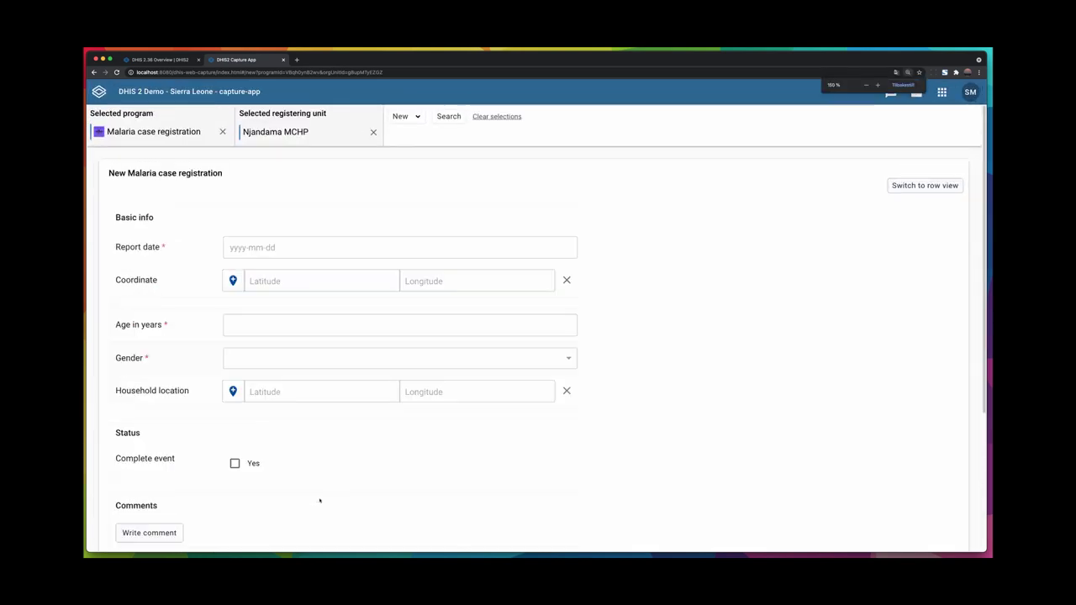
pyautogui.scroll(-3, 302, 468)
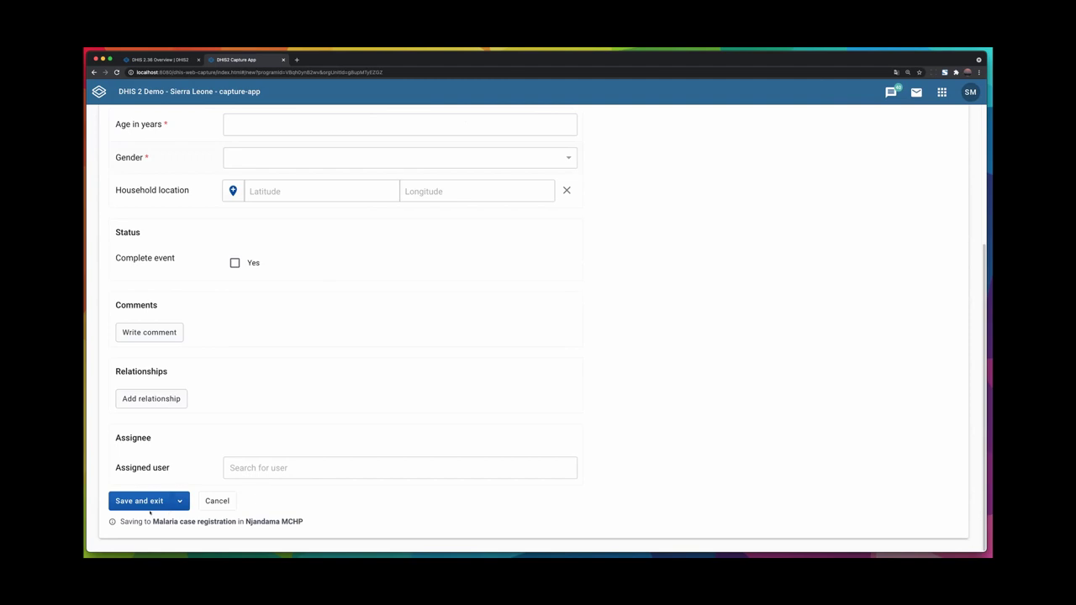
pyautogui.moveTo(121, 518); pyautogui.dragTo(306, 521)
pyautogui.click(267, 523)
pyautogui.doubleClick(216, 521)
pyautogui.moveTo(216, 521); pyautogui.dragTo(153, 522)
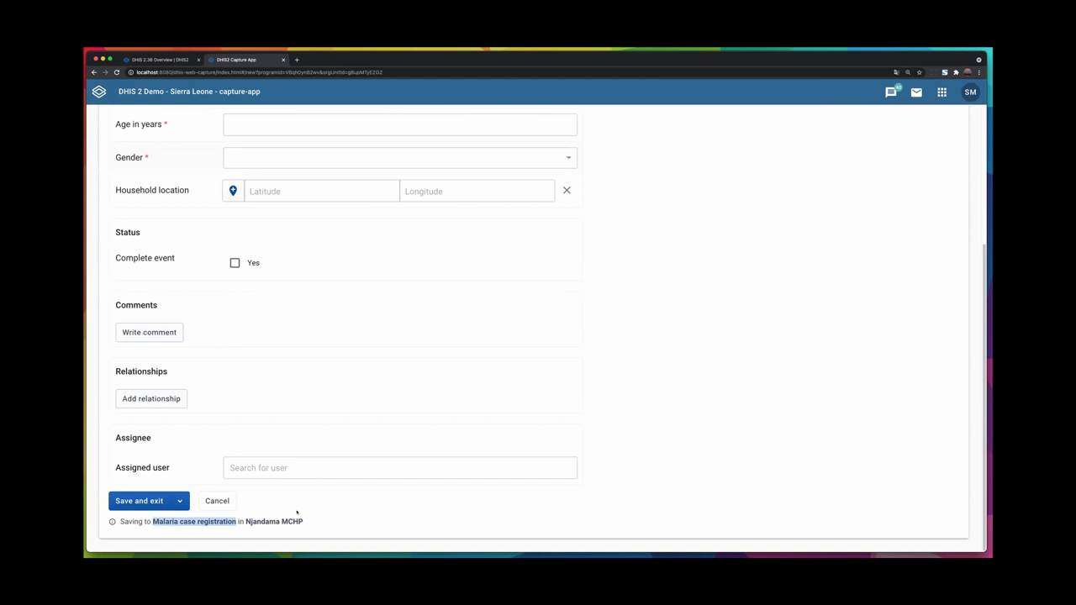
pyautogui.scroll(5, 285, 505)
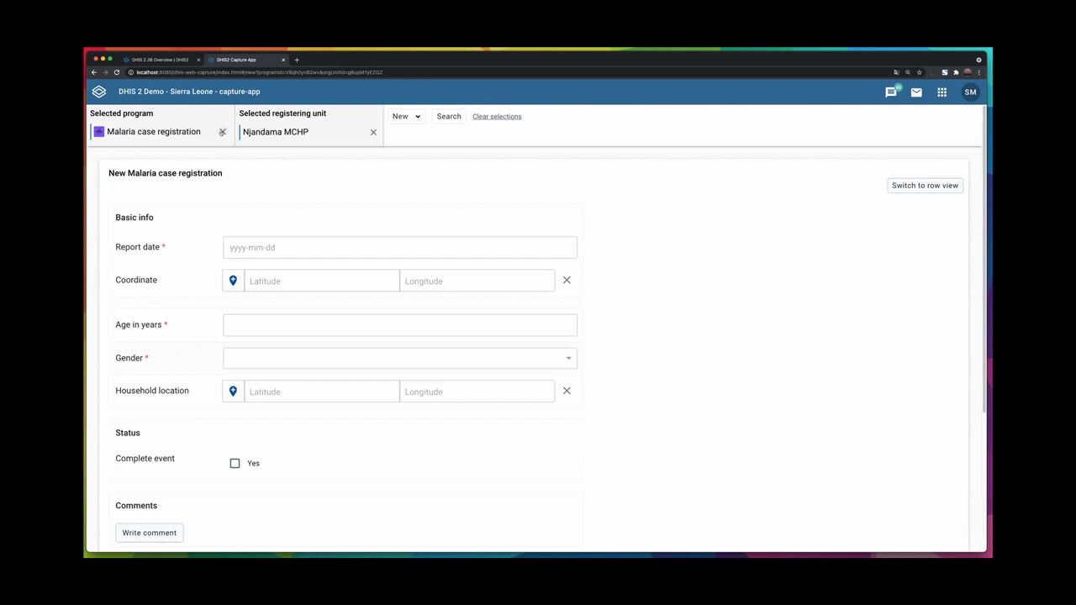
# Clear Malaria case registration and start a blank Person record without enrollment
pyautogui.click(222, 132)
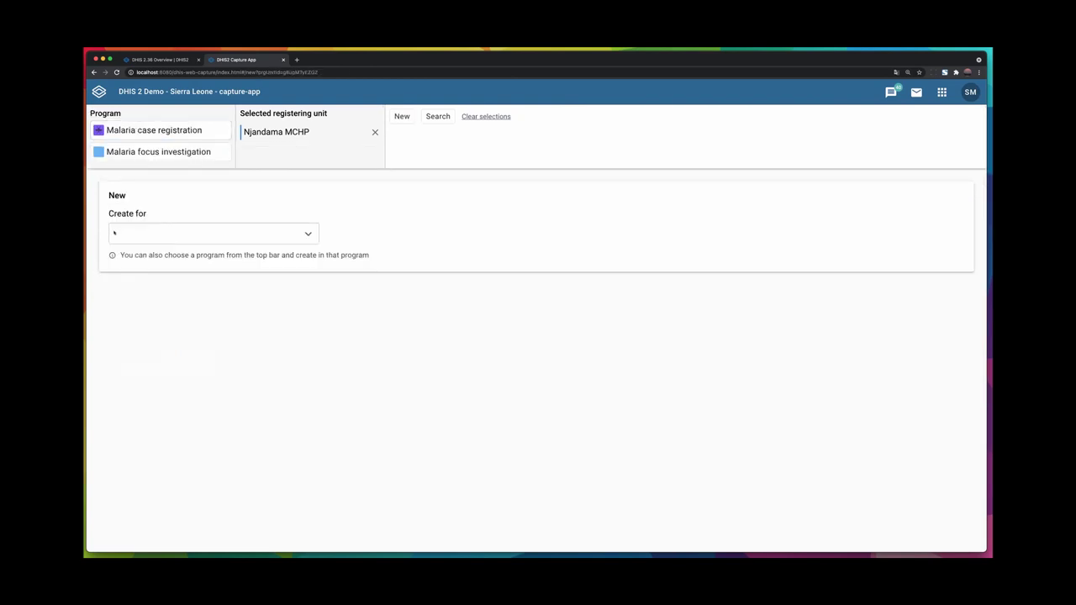
pyautogui.click(206, 232)
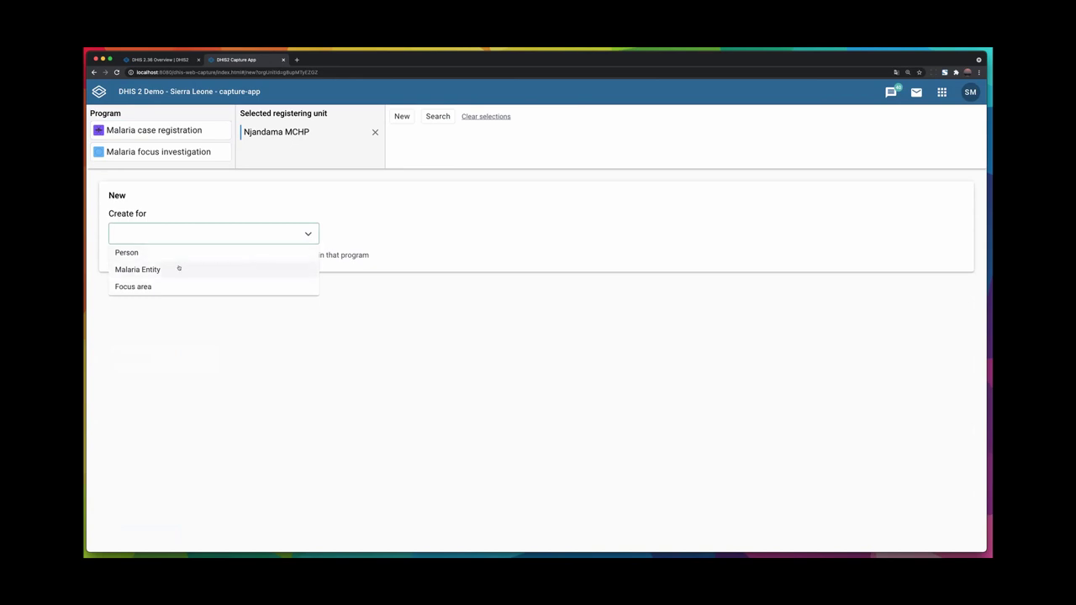
pyautogui.click(160, 254)
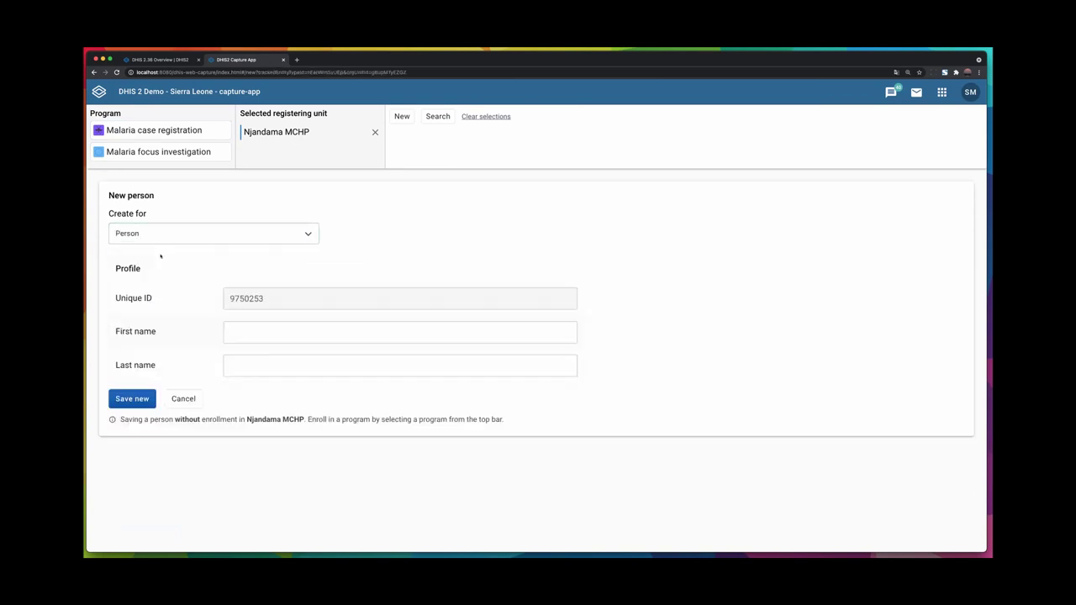
pyautogui.click(246, 324)
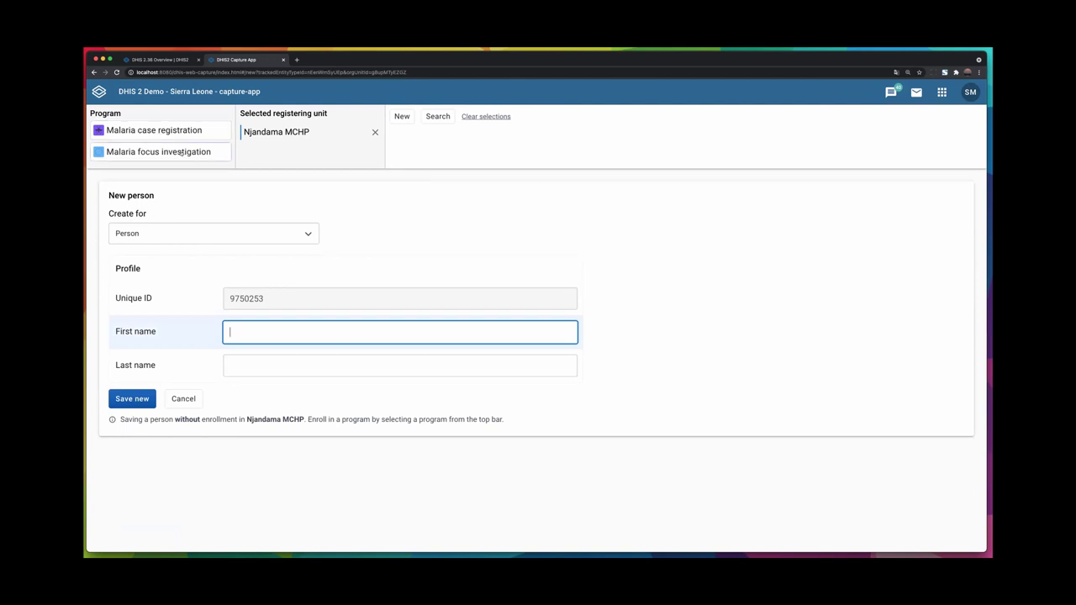
# Register focus area 'Added during demo' in Malaria focus investigation under Ngelehun CHC and save
pyautogui.click(168, 152)
pyautogui.click(373, 132)
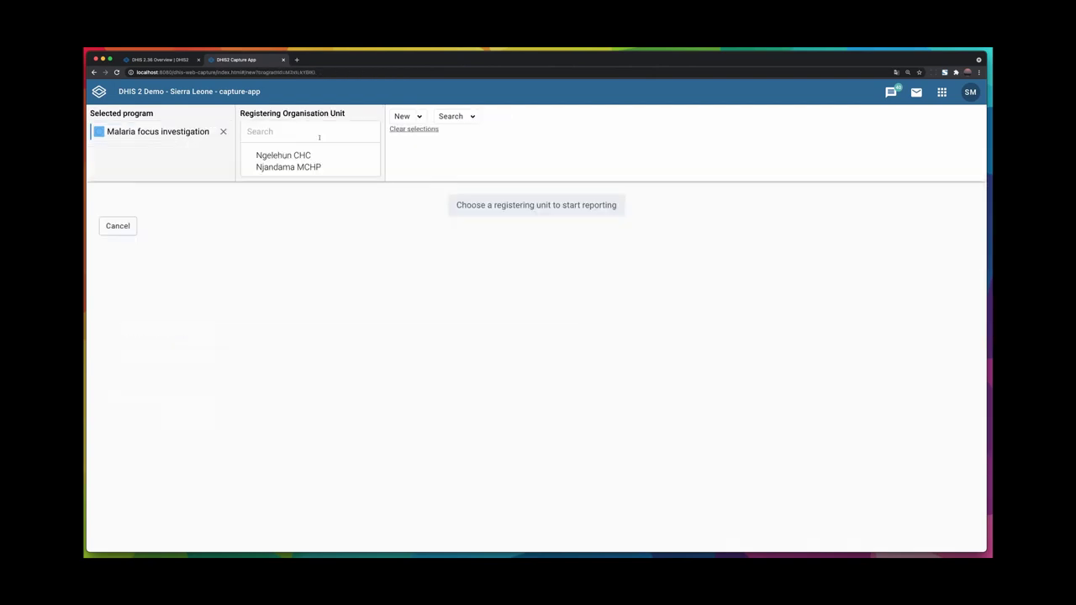
pyautogui.click(283, 155)
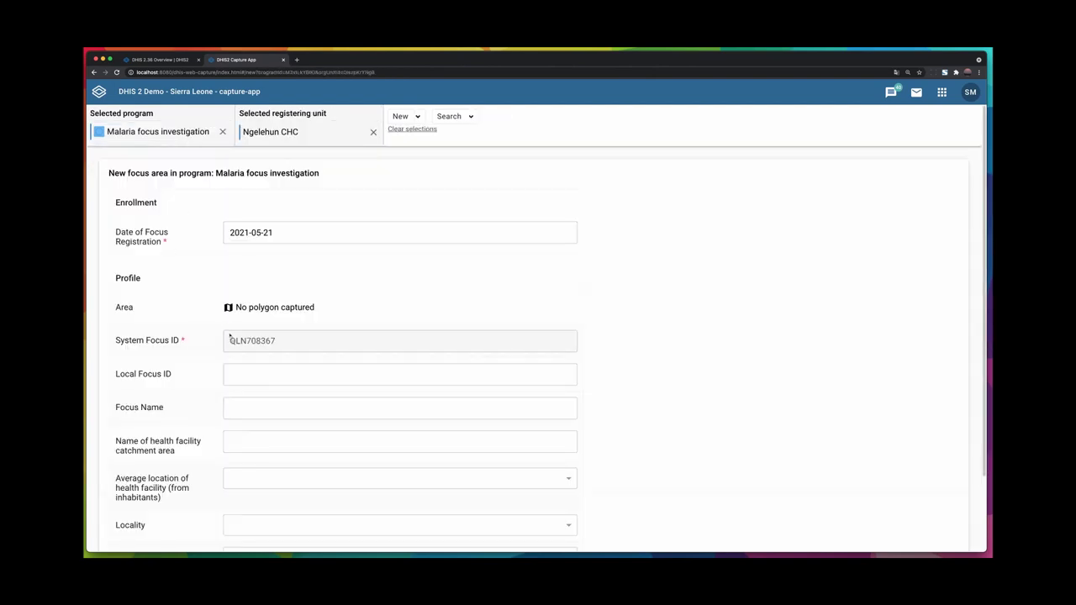
pyautogui.click(262, 407)
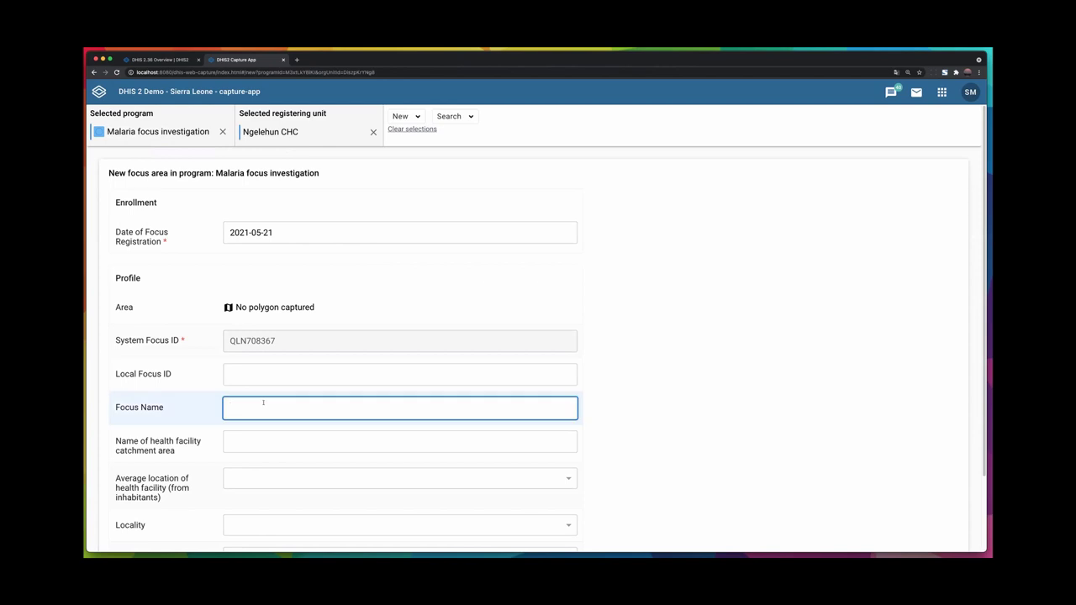
pyautogui.write('Added during demo')
pyautogui.scroll(-2, 261, 401)
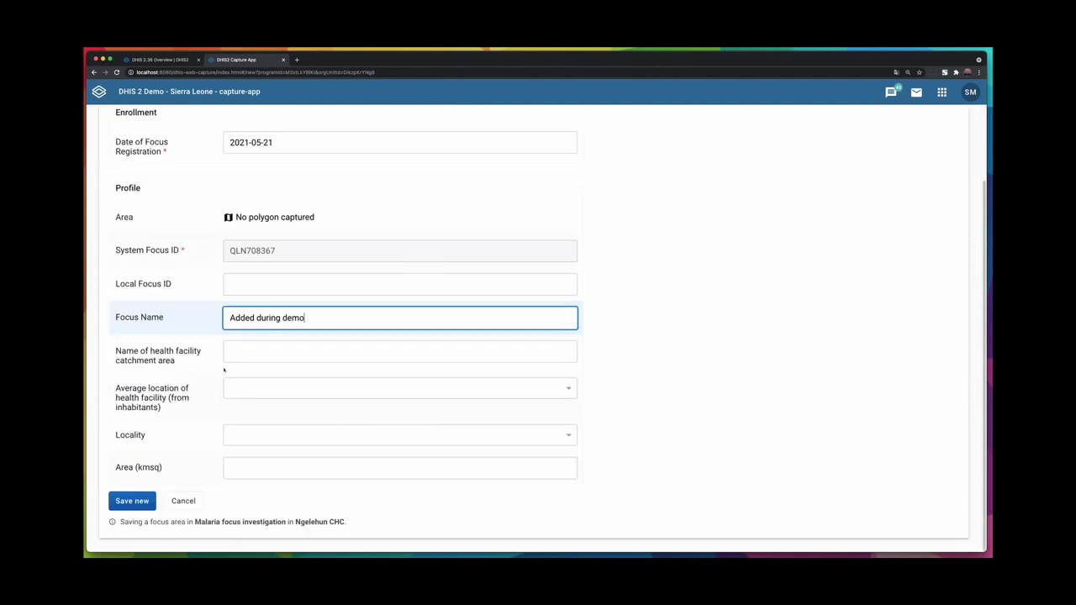
pyautogui.click(119, 501)
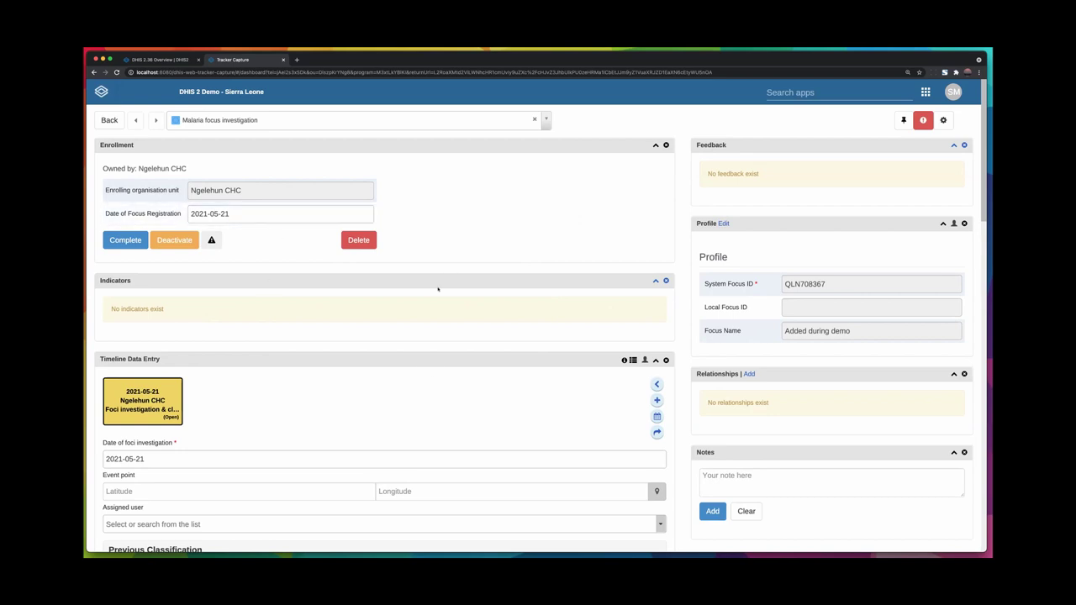
# Set the Previous Classification date to May 5 on the focus area dashboard
pyautogui.scroll(-5, 437, 289)
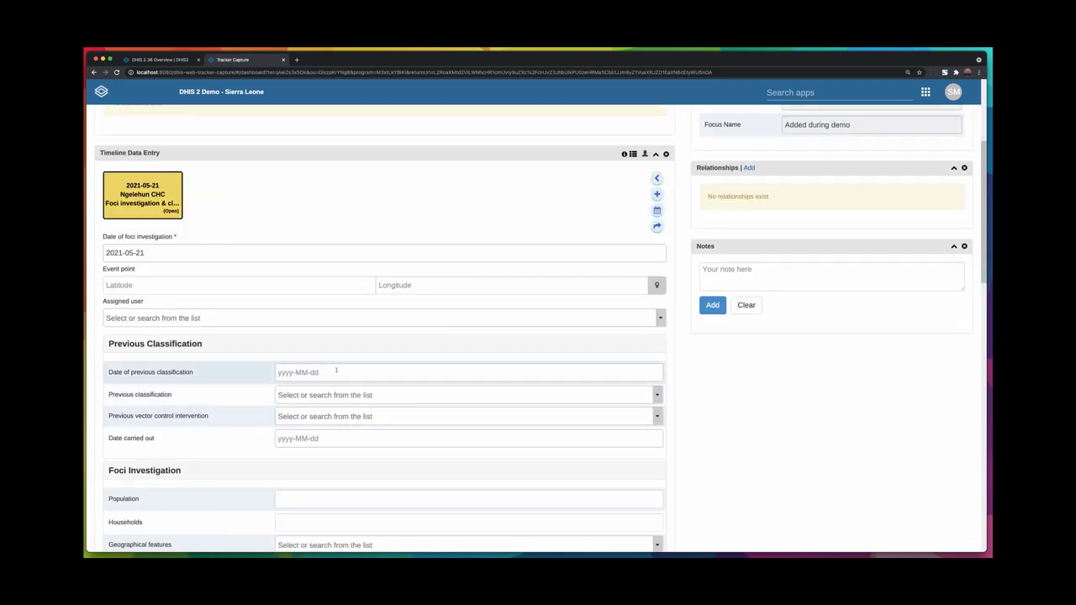
pyautogui.click(336, 370)
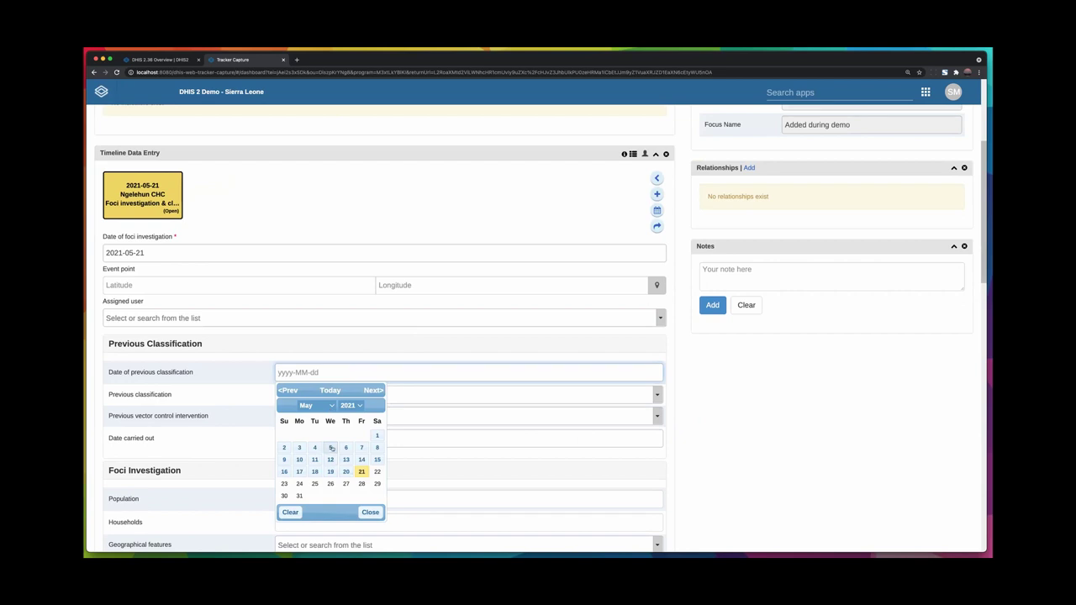
pyautogui.click(332, 448)
pyautogui.scroll(-9, 542, 384)
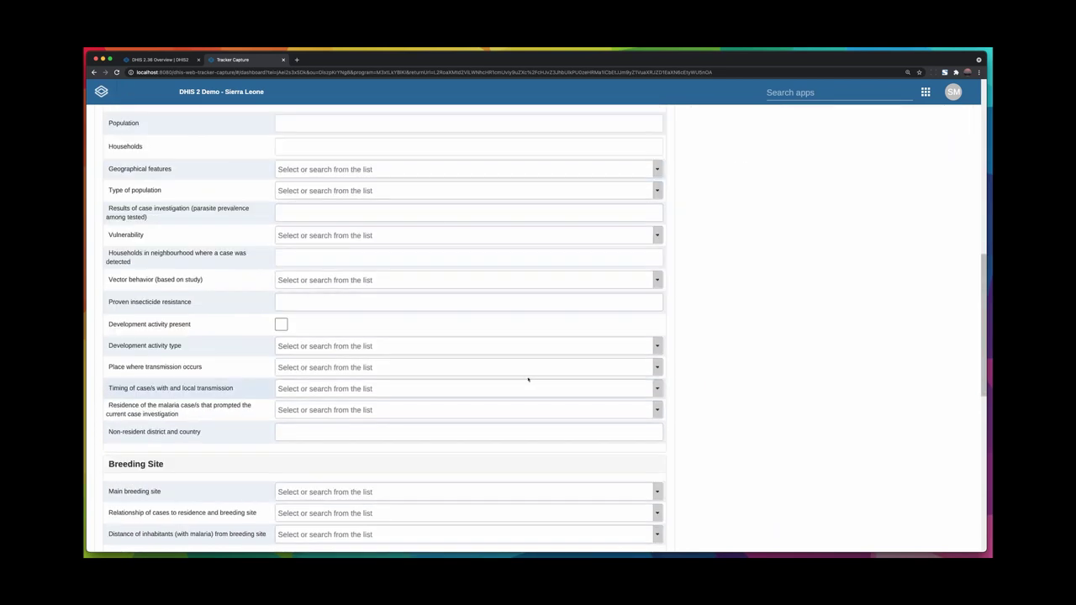
pyautogui.scroll(14, 529, 380)
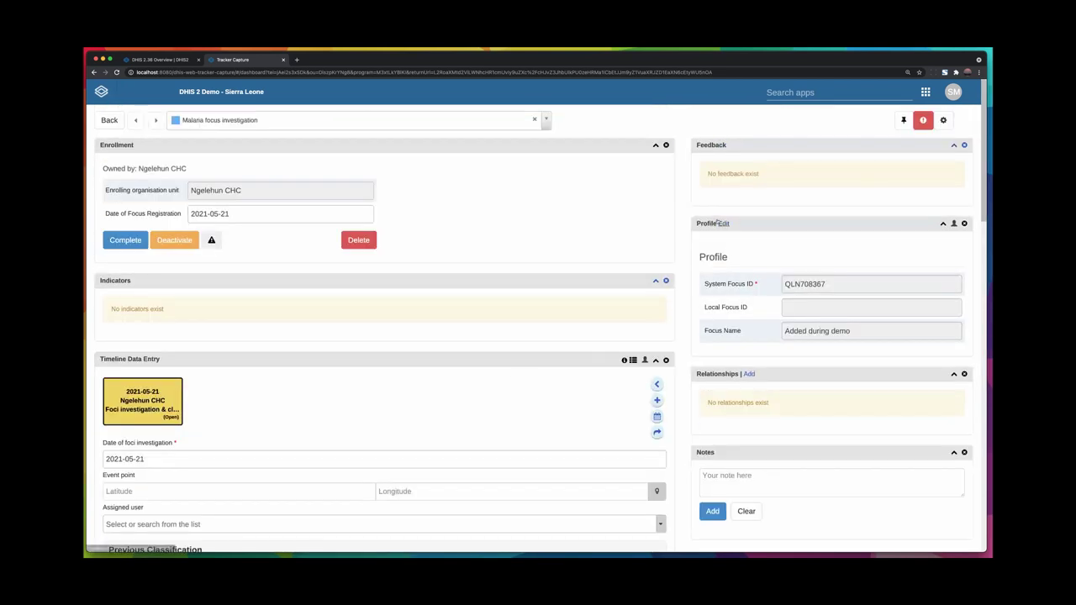
# Edit the profile's Focus Name to 'Added during demo changed' and save
pyautogui.click(723, 223)
pyautogui.click(874, 357)
pyautogui.write('chanded')
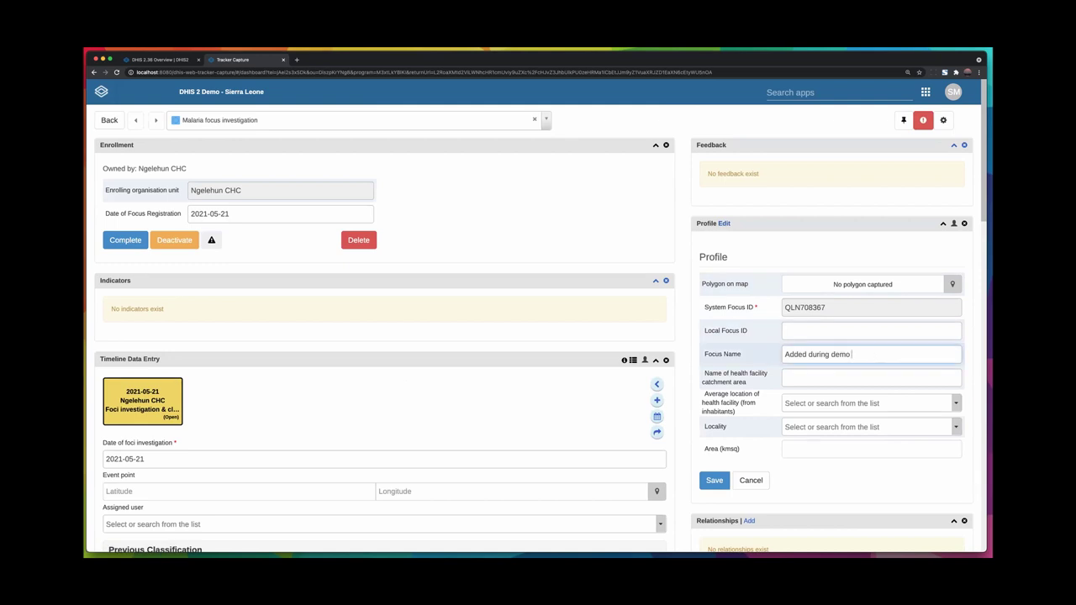
pyautogui.press('BackSpace')
pyautogui.press('BackSpace')
pyautogui.press('BackSpace')
pyautogui.write('ged')
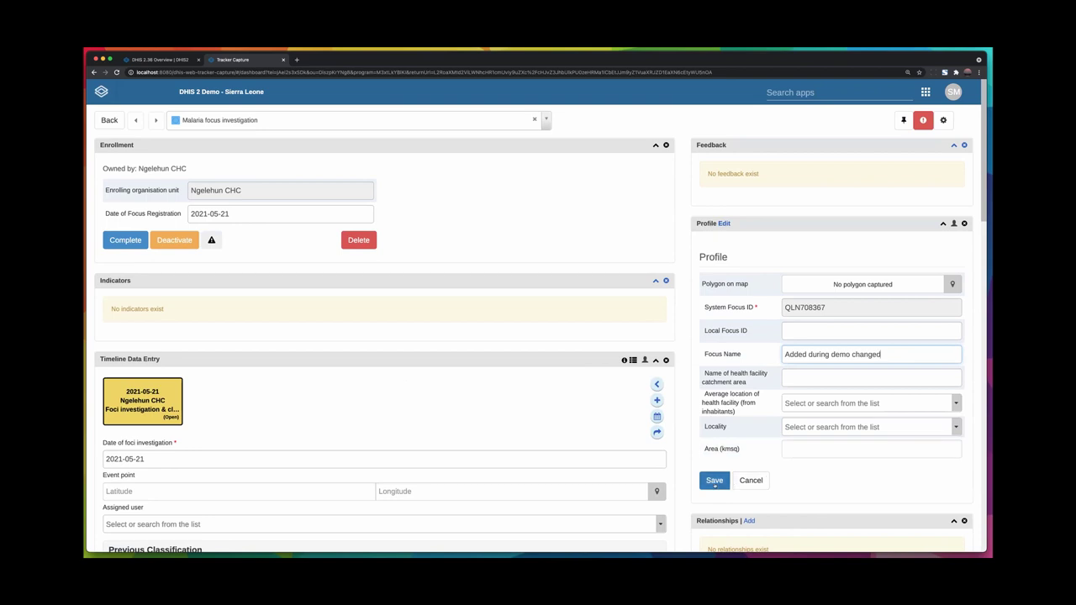
pyautogui.click(714, 480)
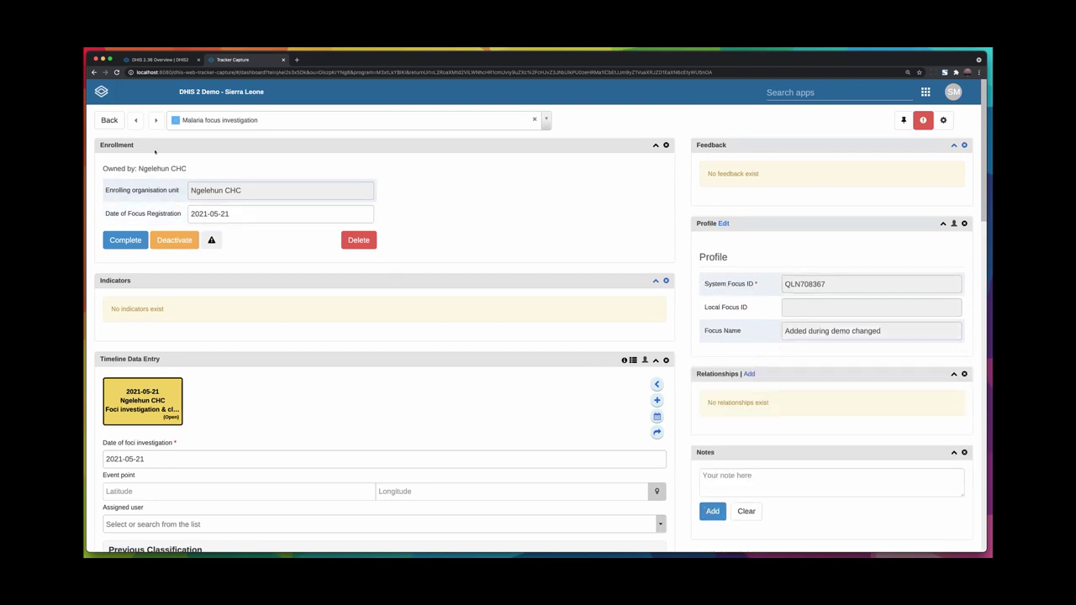
# Go back to the Capture app and cancel the unused new focus area form to reach the nine-enrollment list
pyautogui.click(110, 120)
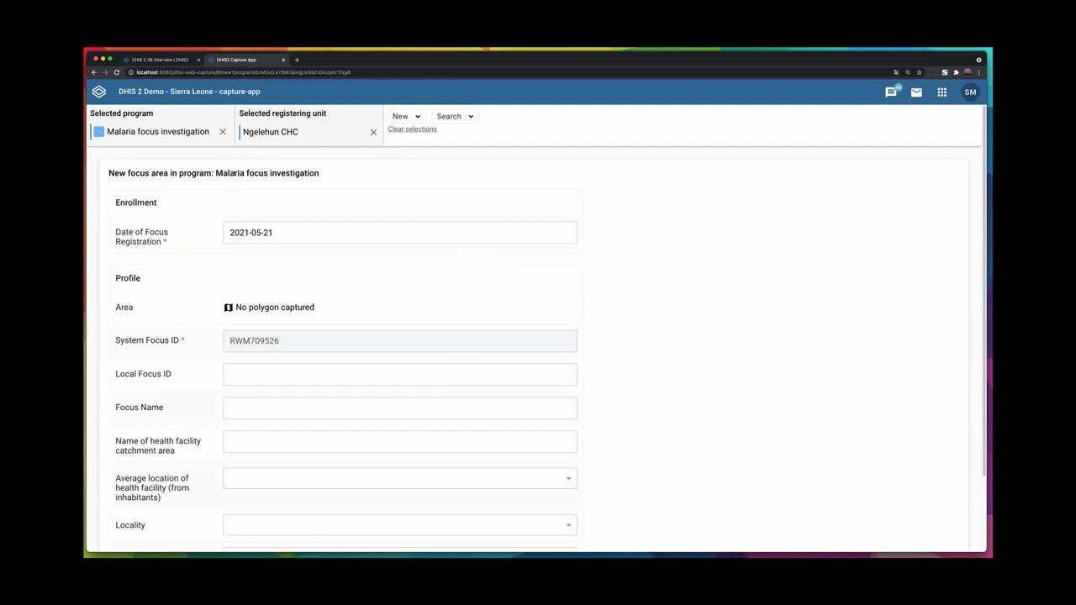
pyautogui.scroll(-2, 219, 337)
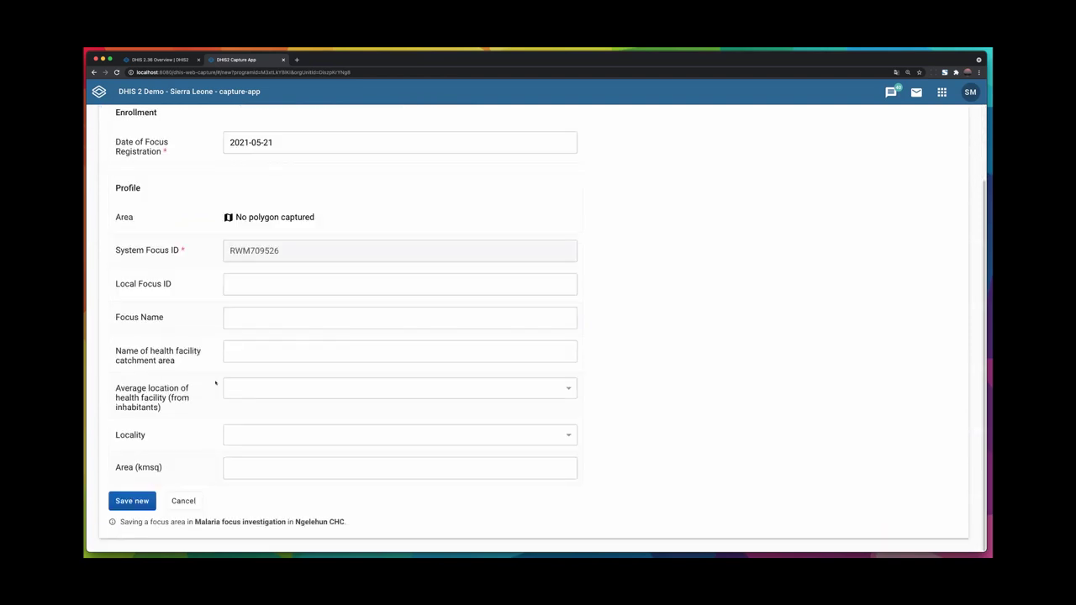
pyautogui.click(180, 501)
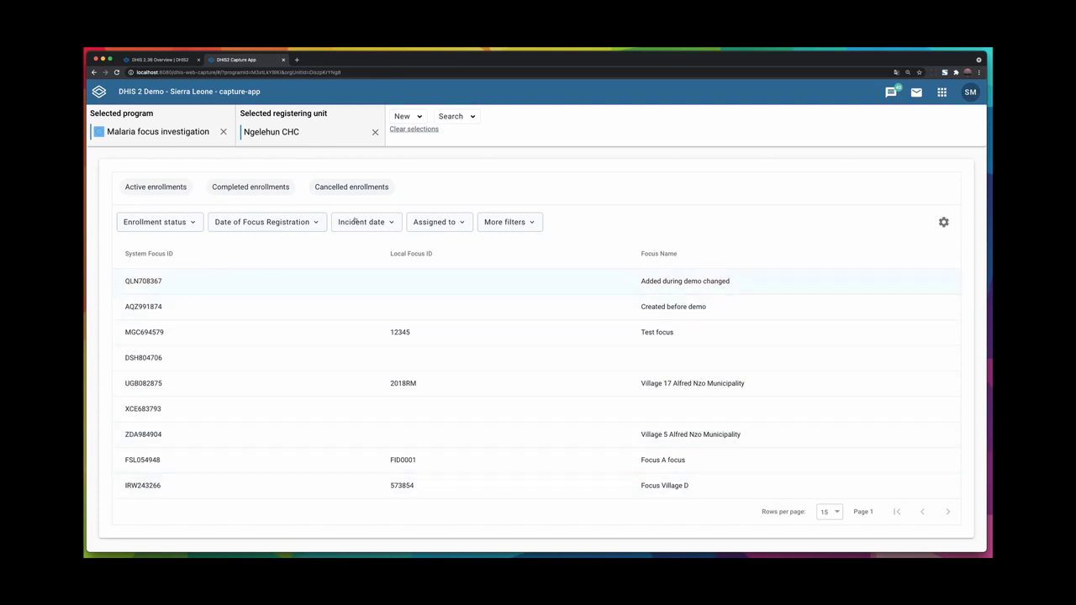
# Start a new search within the Malaria focus investigation program
pyautogui.click(450, 116)
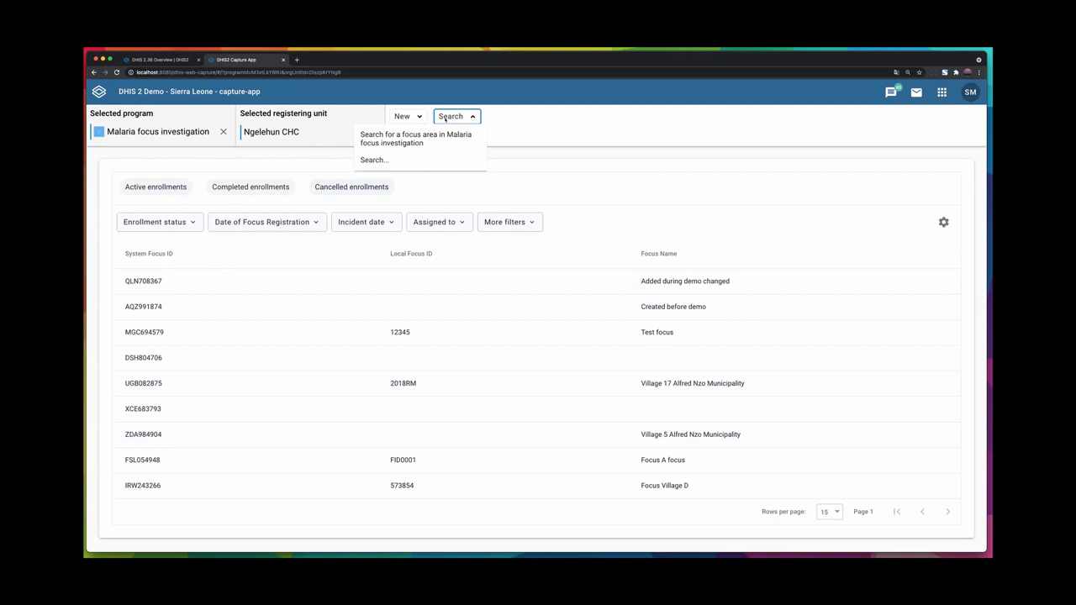
pyautogui.click(396, 159)
pyautogui.click(204, 250)
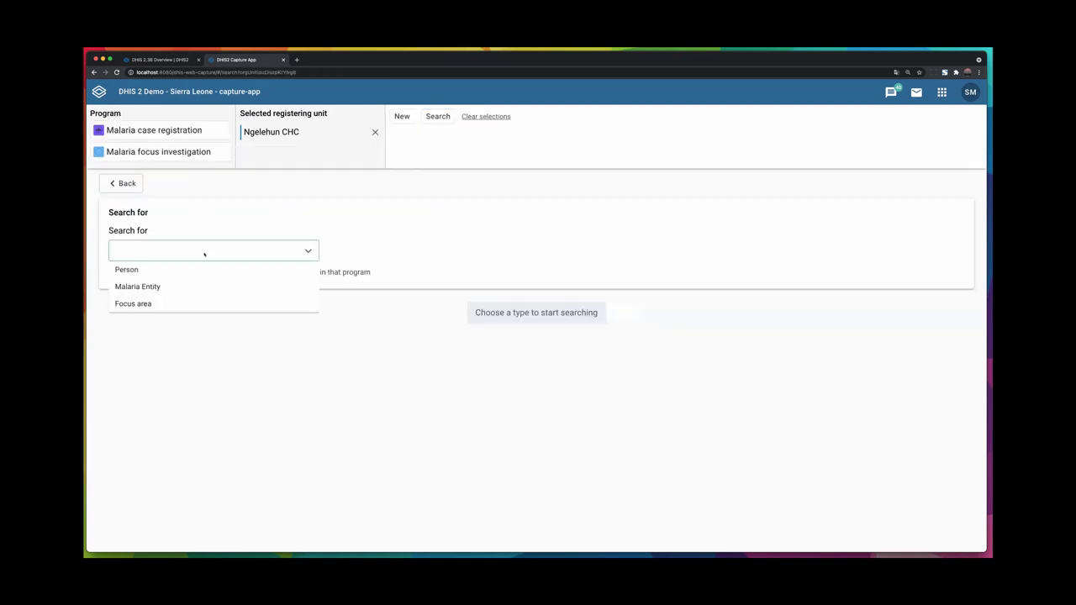
pyautogui.click(197, 219)
pyautogui.click(156, 153)
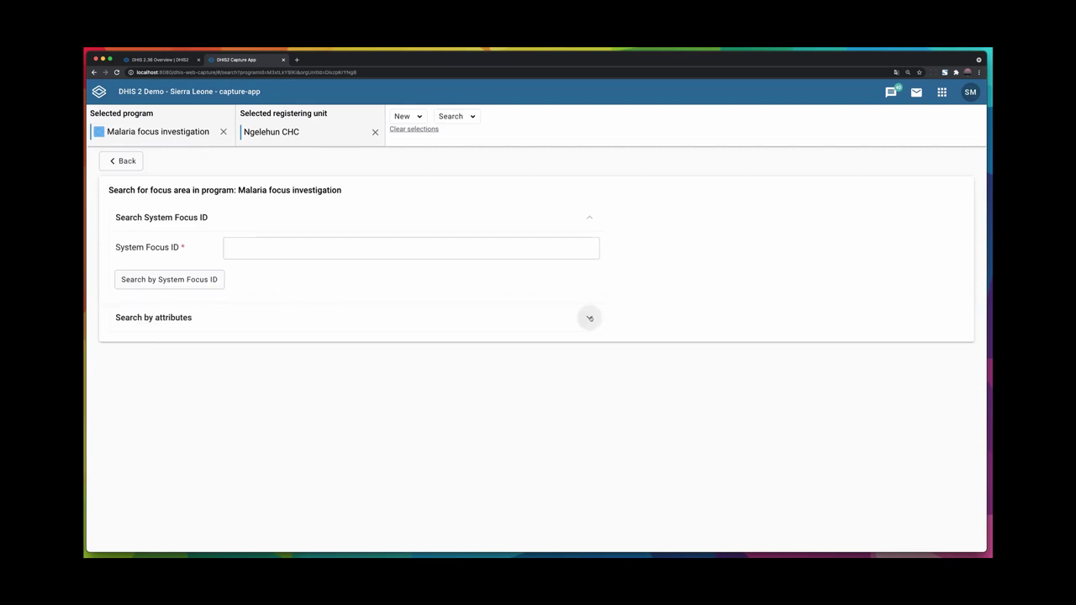
# Search attributes for Focus Name 'Added during' and open the found focus area's dashboard
pyautogui.click(590, 316)
pyautogui.click(274, 314)
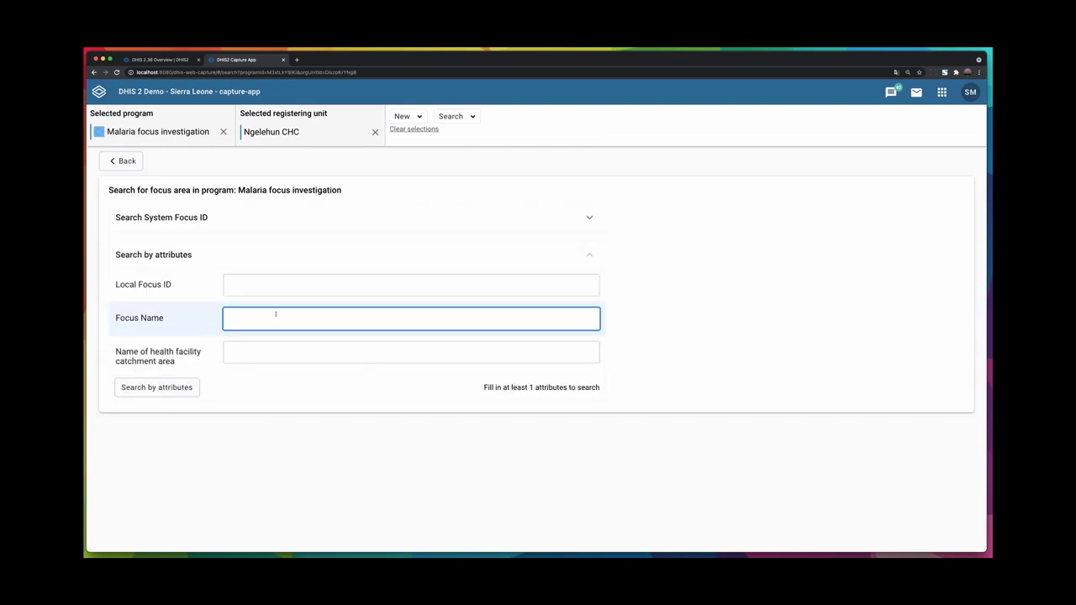
pyautogui.write('Added during')
pyautogui.click(177, 389)
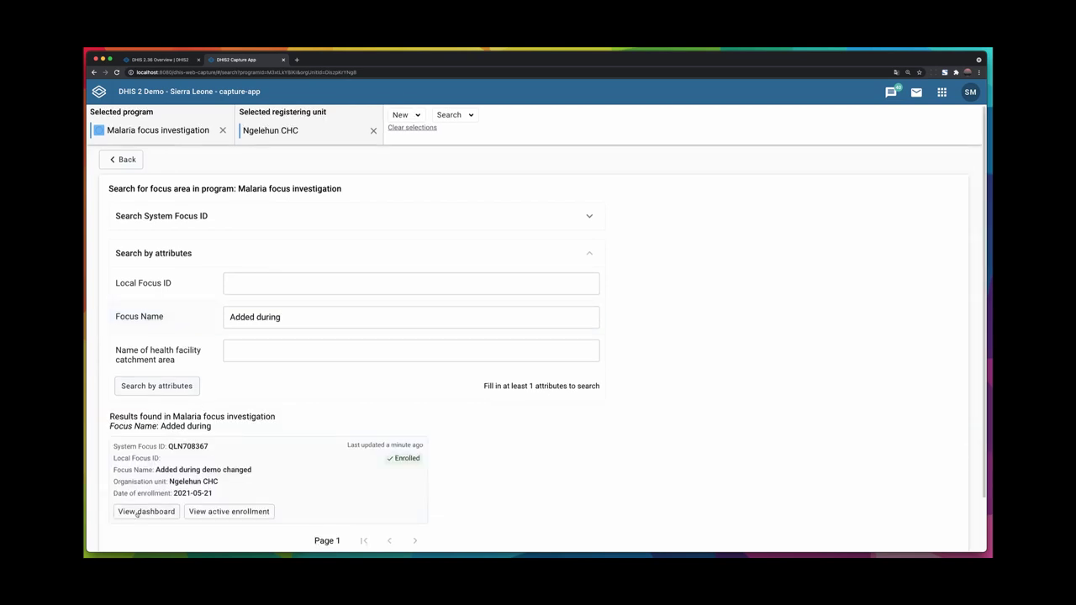
pyautogui.click(141, 512)
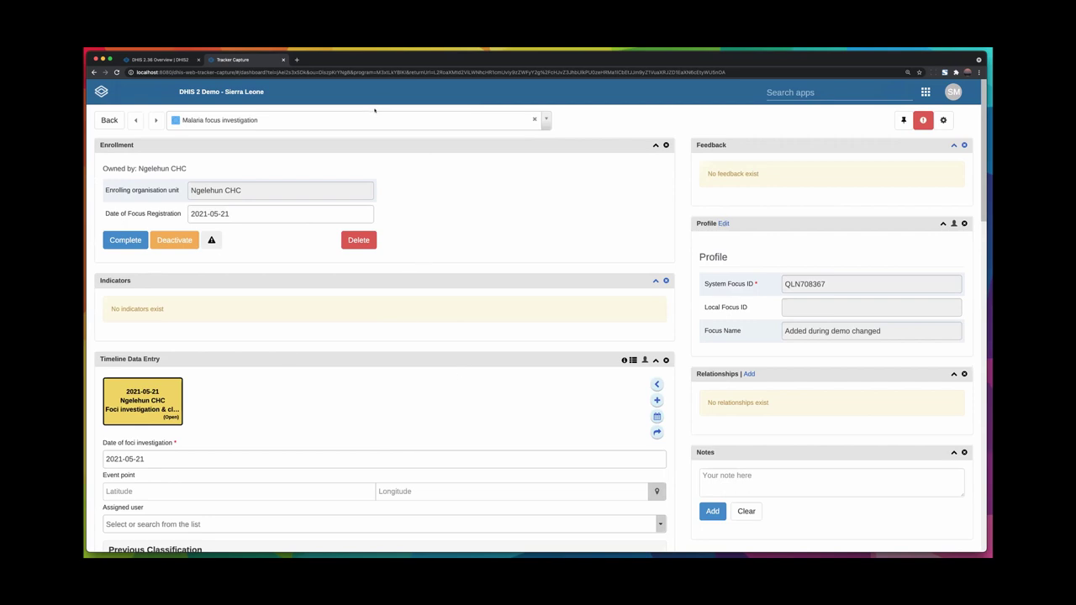
# Select the address of the QLN708367 dashboard page, then deselect it by clicking back on the page
pyautogui.click(392, 71)
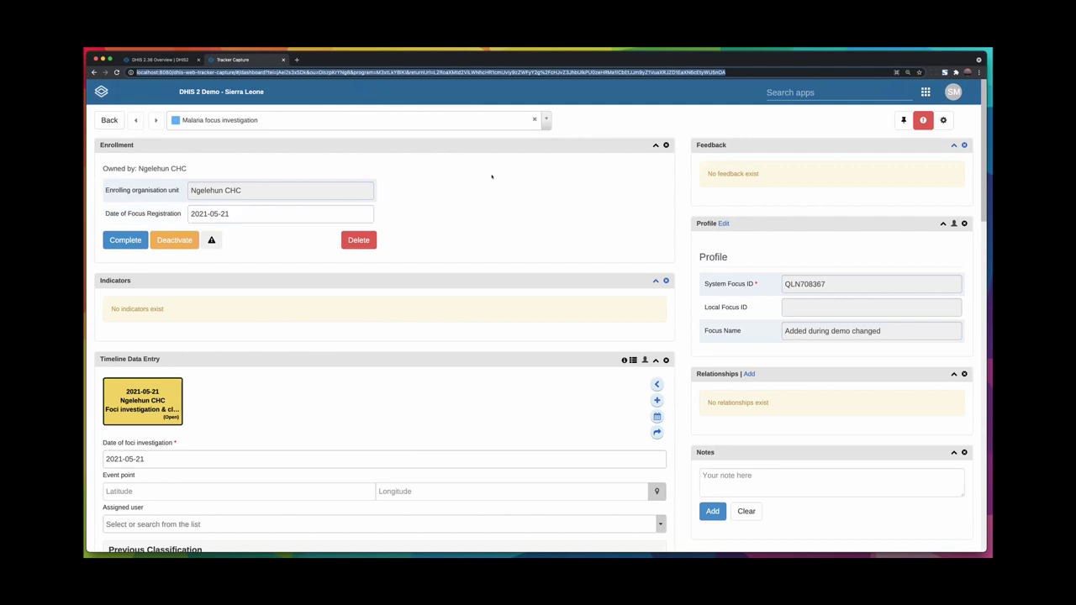
pyautogui.click(513, 231)
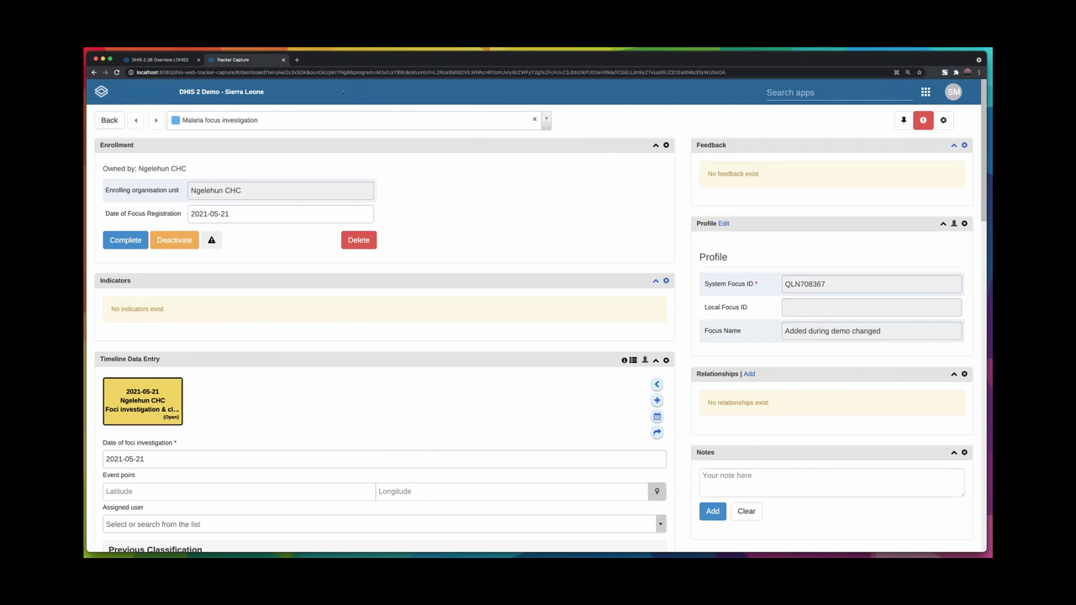
pyautogui.doubleClick(418, 73)
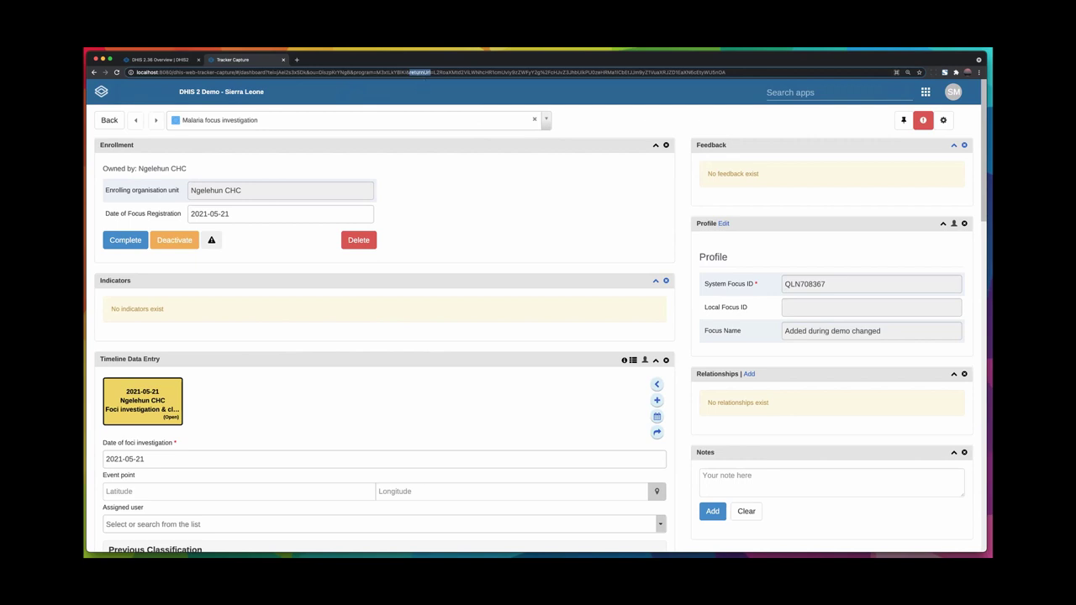
pyautogui.doubleClick(441, 72)
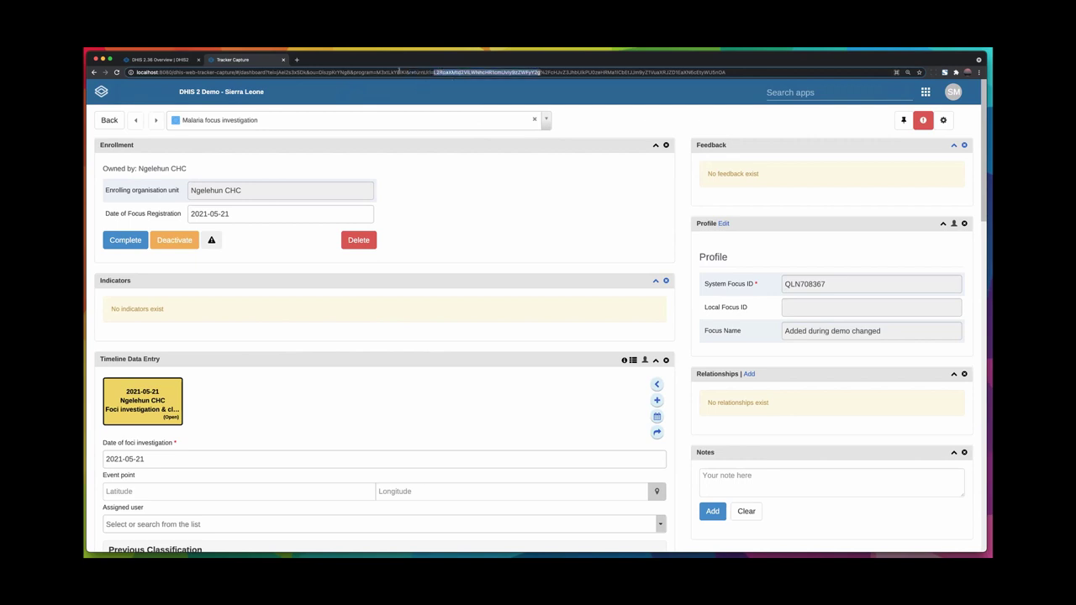